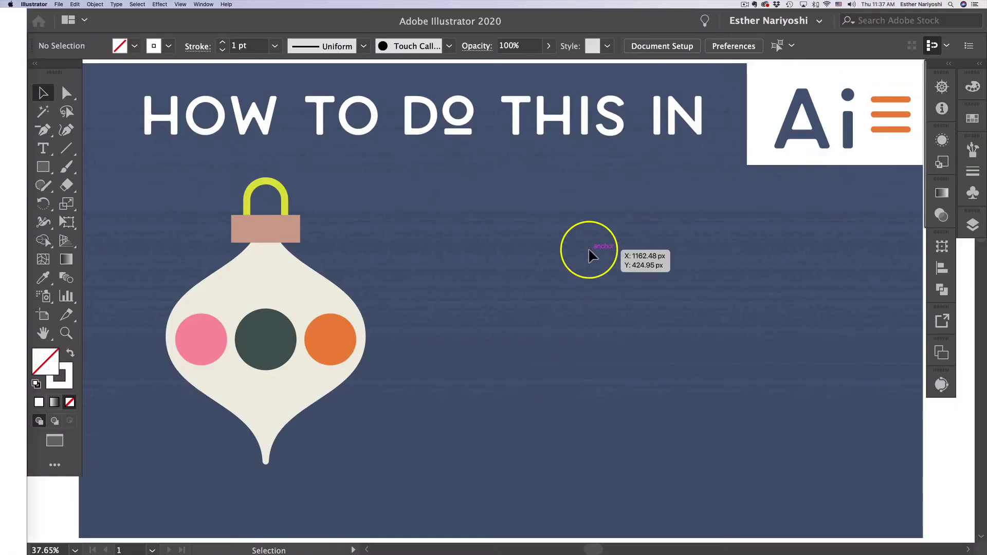
Draw a long vertical straight line to the right of the ornament with the Line Segment Tool
{"action": "key", "text": "backslash"}
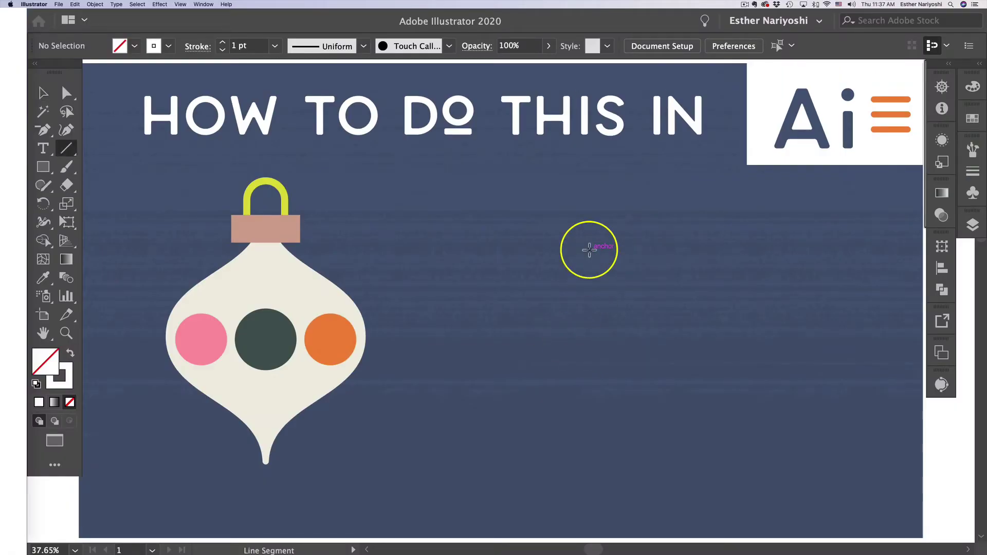
{"action": "left_click_drag", "start_coordinate": [589, 249], "coordinate": [581, 261]}
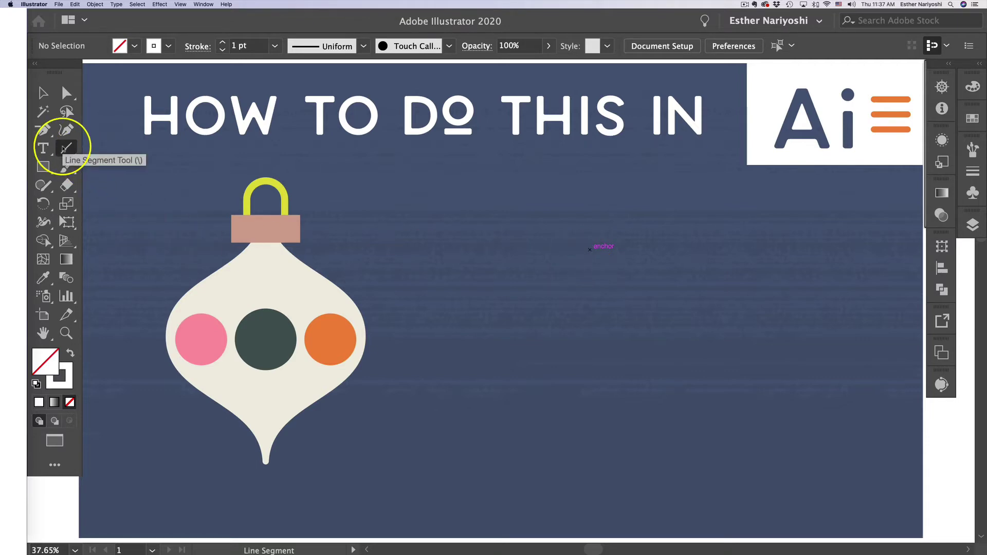
{"action": "left_click_drag", "start_coordinate": [567, 200], "coordinate": [567, 473]}
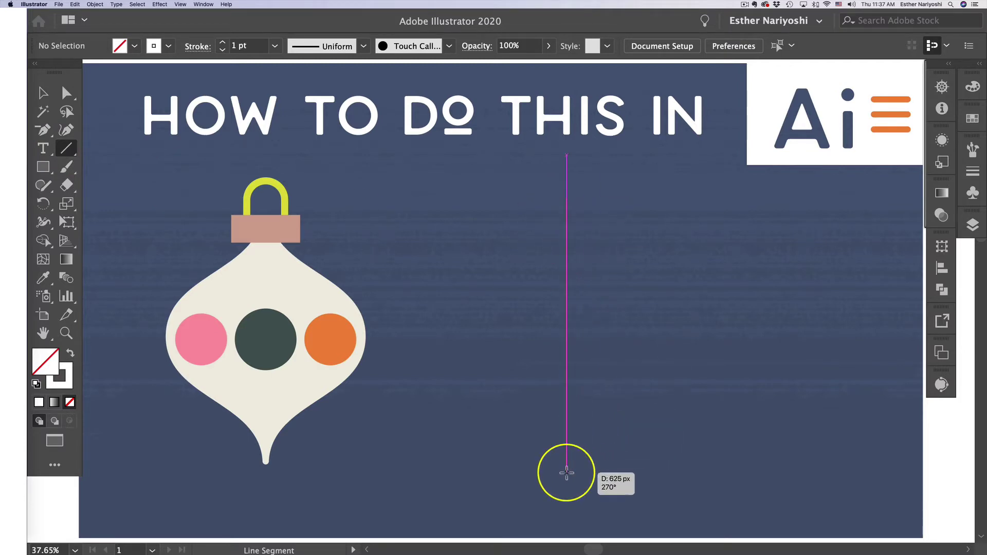
{"action": "mouse_move", "coordinate": [567, 474]}
{"action": "left_mouse_down"}
{"action": "mouse_move", "coordinate": [566, 446]}
{"action": "mouse_move", "coordinate": [567, 465]}
{"action": "left_mouse_up"}
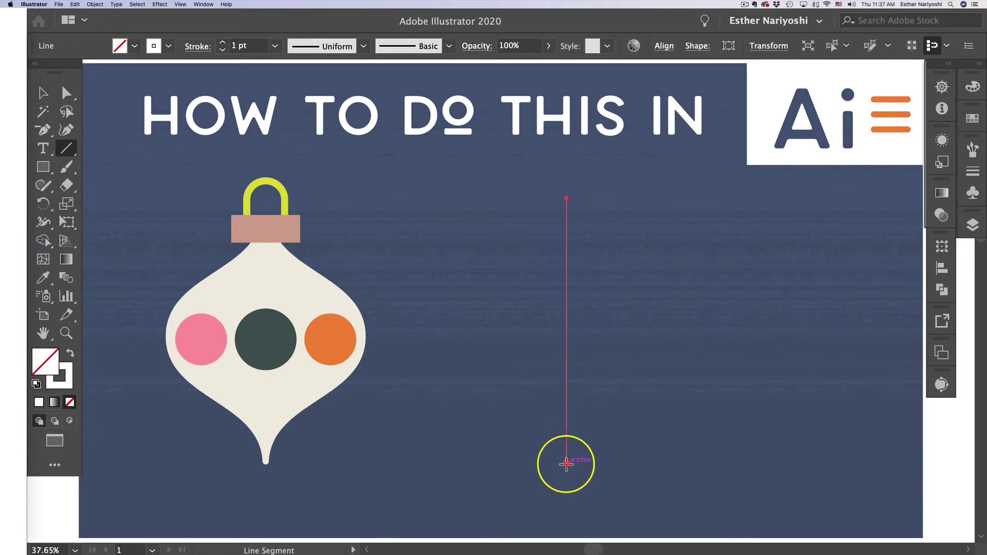
Apply a smooth Zig Zag effect to the line with 41 px size and 4 ridges per segment
{"action": "left_click", "coordinate": [160, 4]}
{"action": "mouse_move", "coordinate": [217, 75]}
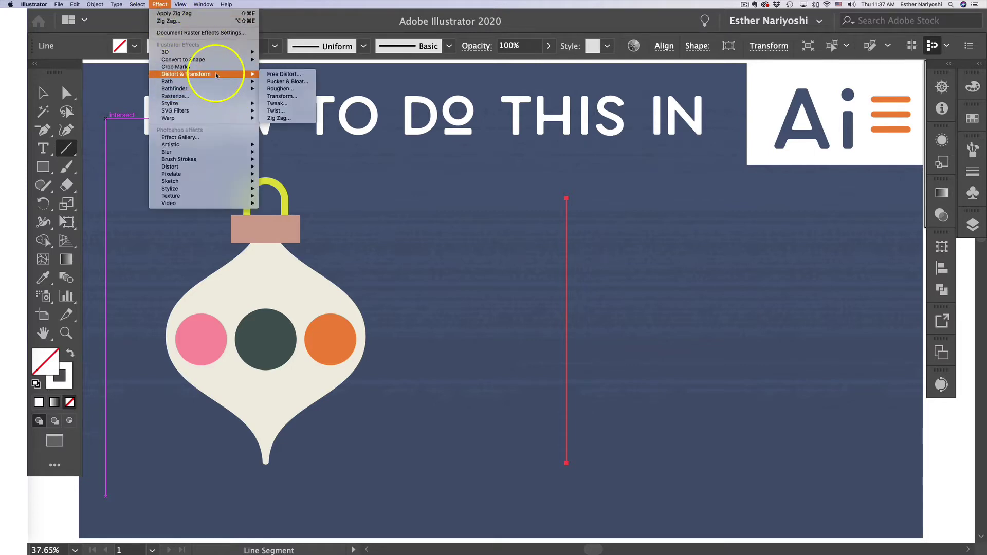
{"action": "left_click", "coordinate": [297, 118]}
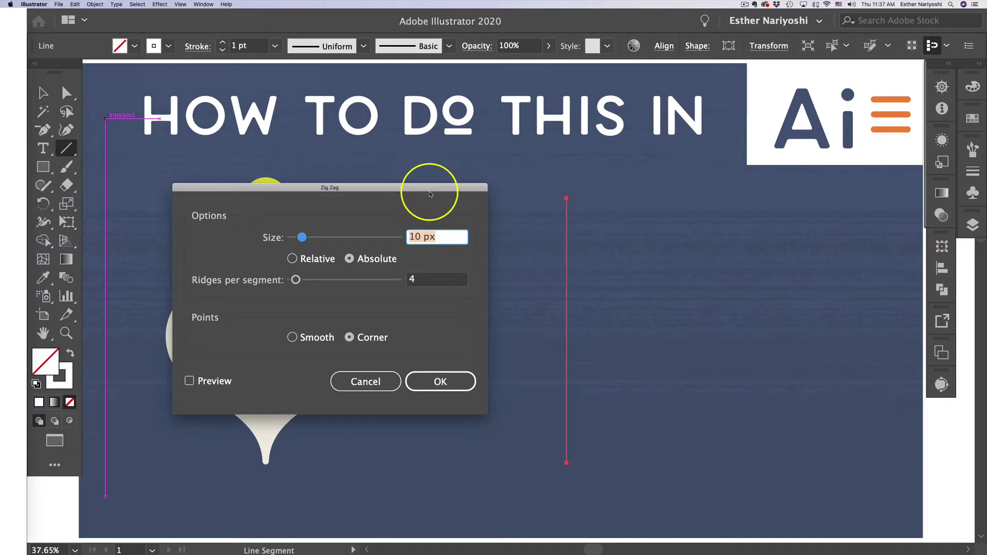
{"action": "left_click_drag", "start_coordinate": [430, 189], "coordinate": [410, 179]}
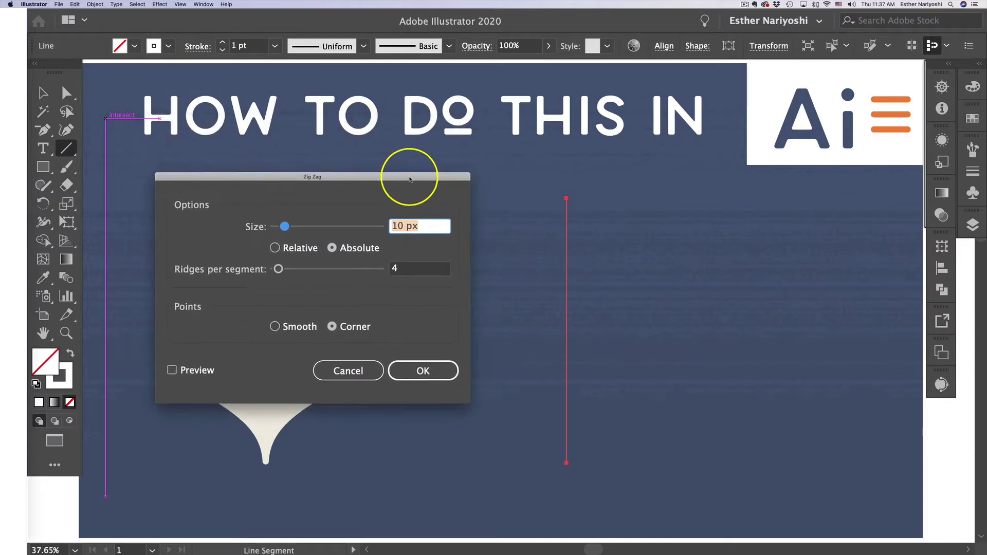
{"action": "left_click", "coordinate": [312, 330]}
{"action": "left_click", "coordinate": [192, 373]}
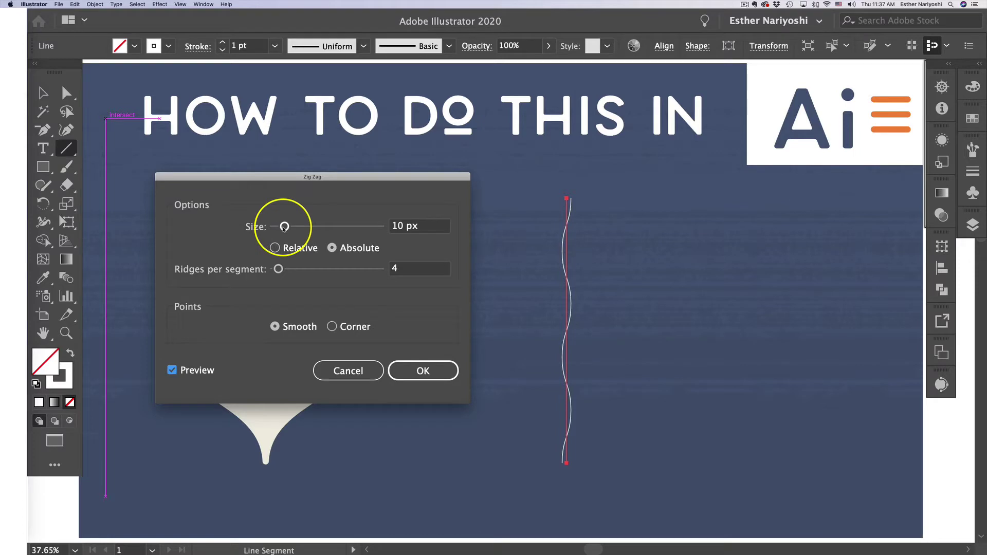
{"action": "left_click_drag", "start_coordinate": [284, 226], "coordinate": [316, 230]}
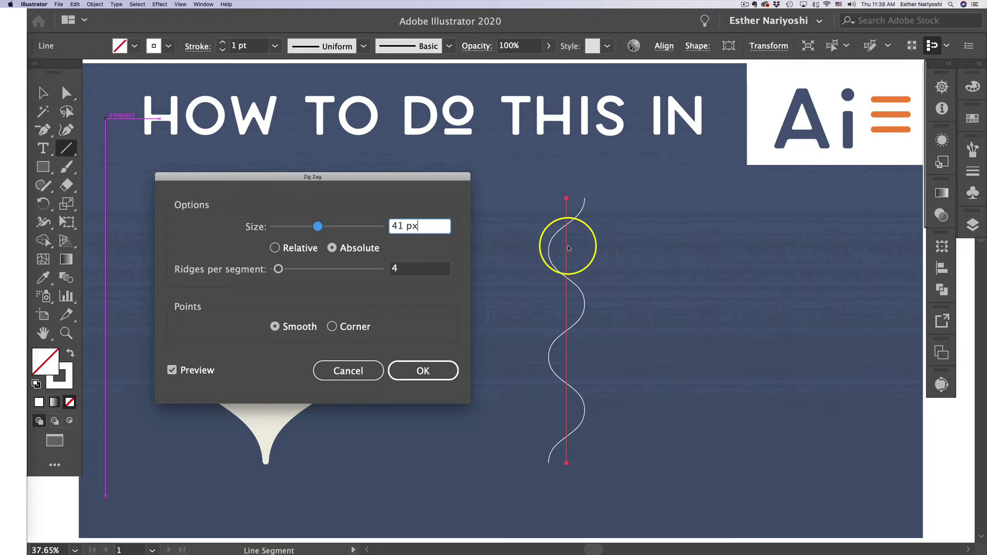
{"action": "left_click", "coordinate": [421, 371]}
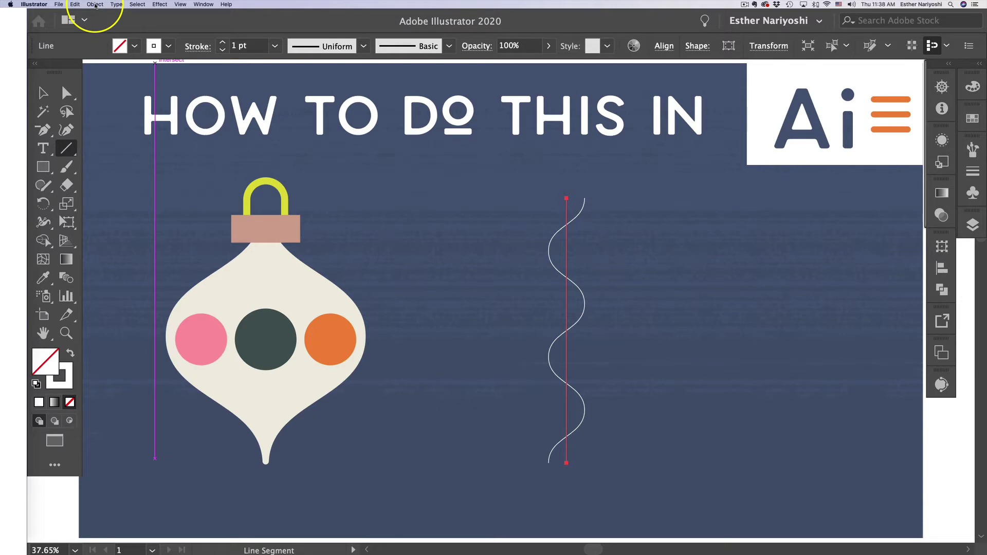
Expand the wave's appearance into a path and make a vertically reflected copy of it
{"action": "left_click", "coordinate": [95, 5]}
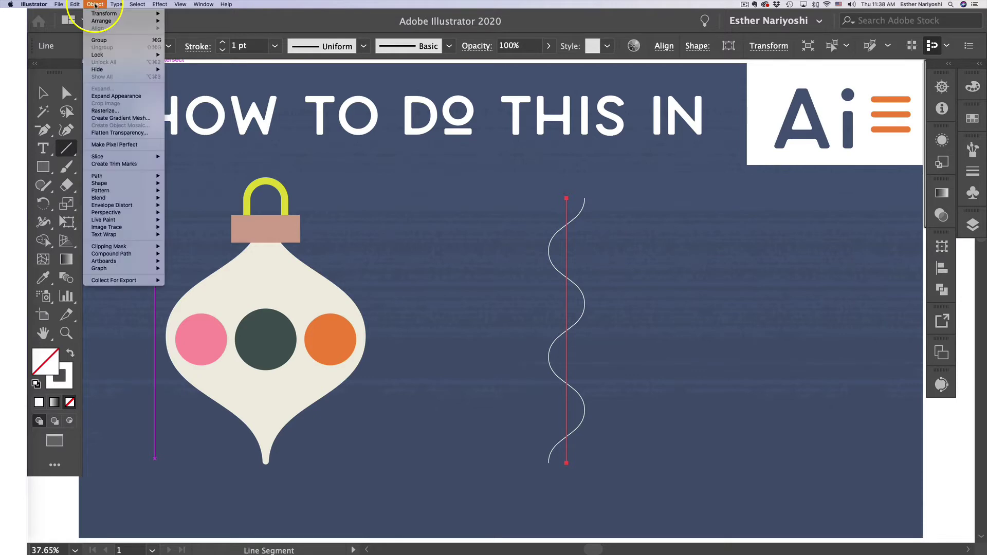
{"action": "left_click", "coordinate": [131, 97]}
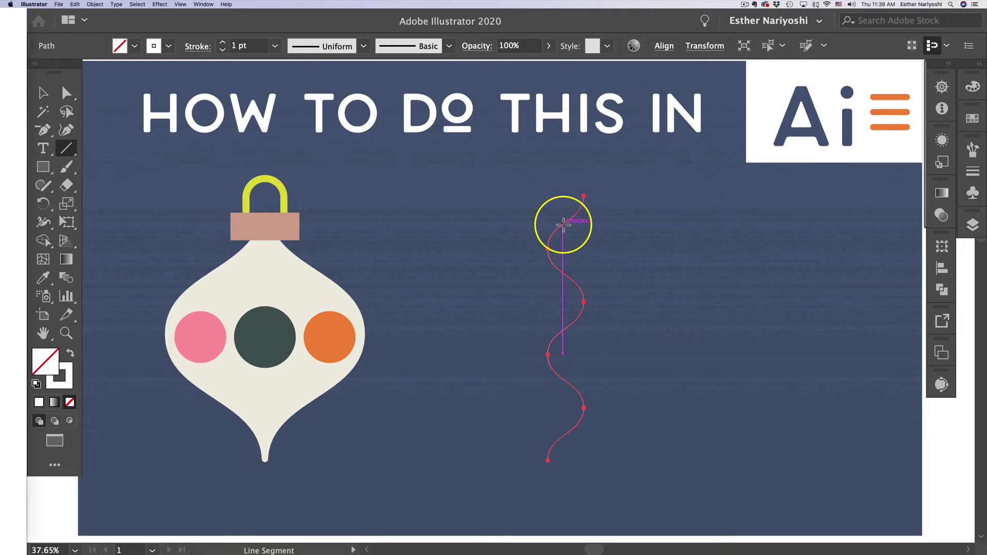
{"action": "right_click", "coordinate": [563, 225]}
{"action": "mouse_move", "coordinate": [617, 343]}
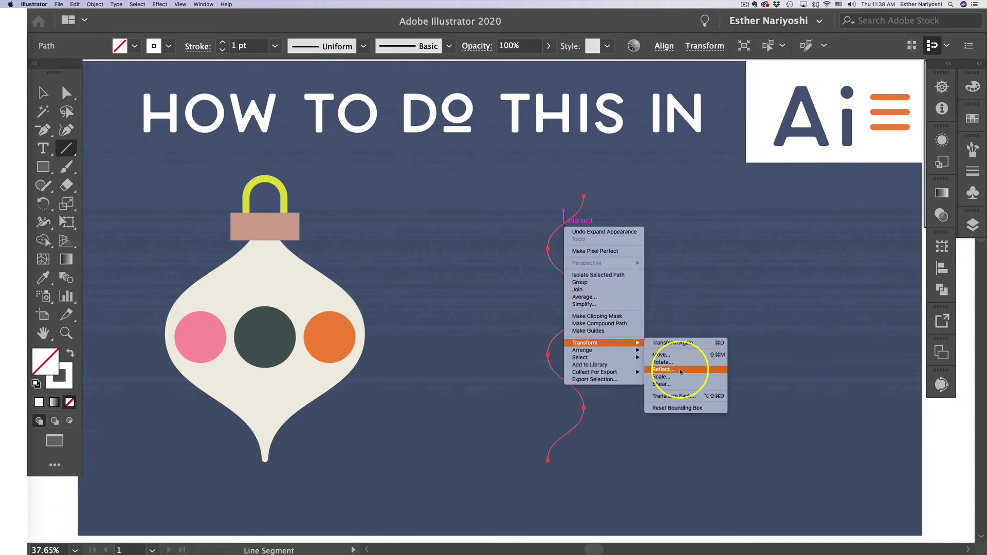
{"action": "left_click", "coordinate": [681, 372]}
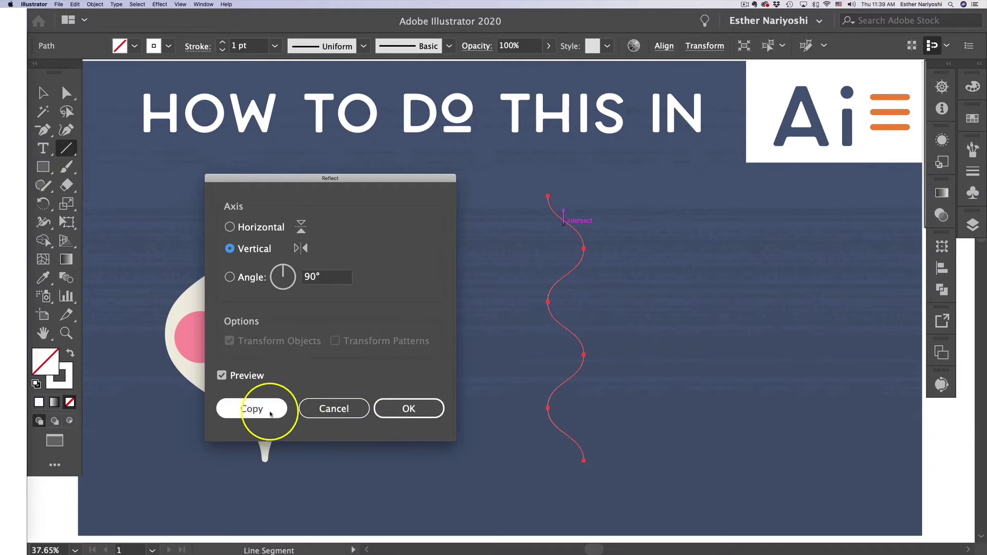
{"action": "left_click", "coordinate": [251, 408]}
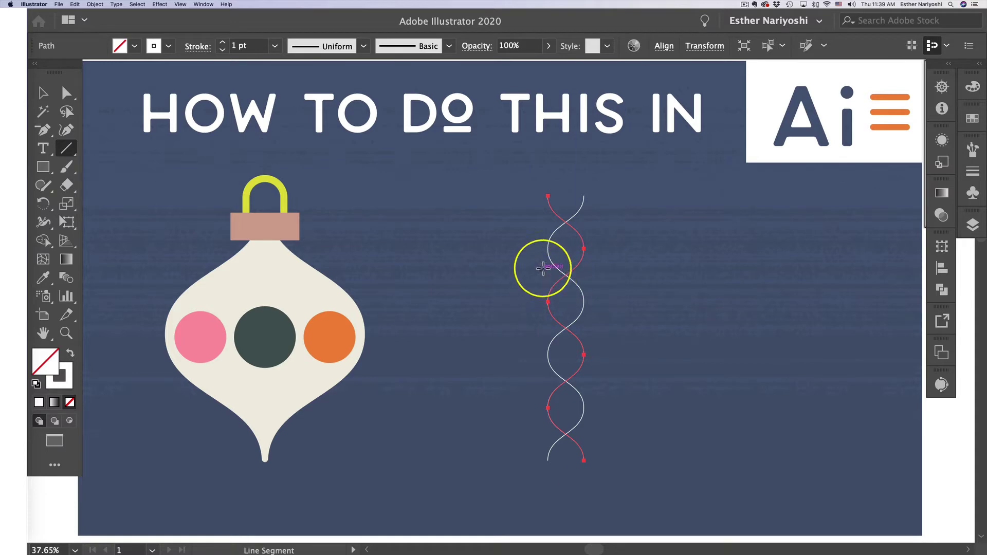
Shift one wave sideways so the two curves meet in bulb-like shapes
{"action": "key", "text": "v"}
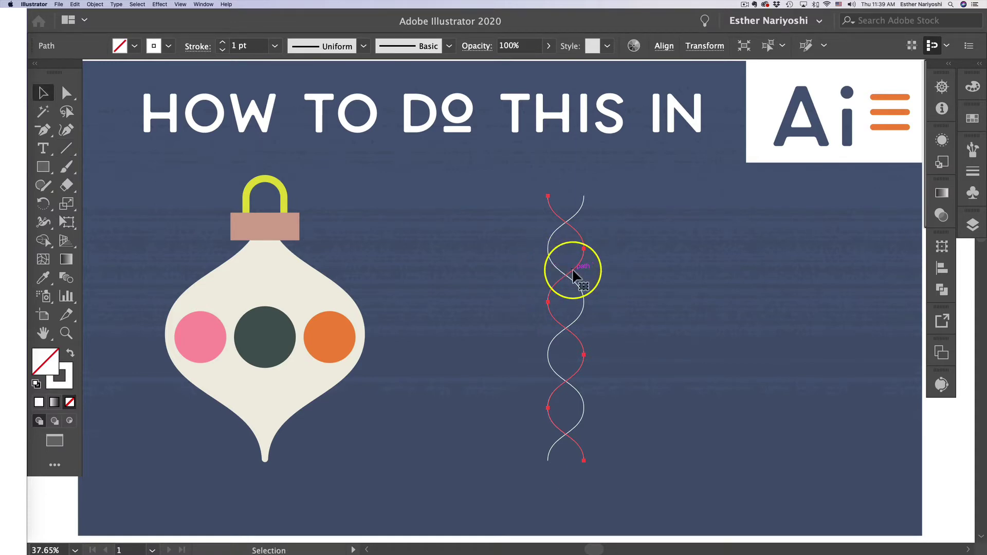
{"action": "left_click_drag", "start_coordinate": [574, 277], "coordinate": [616, 276]}
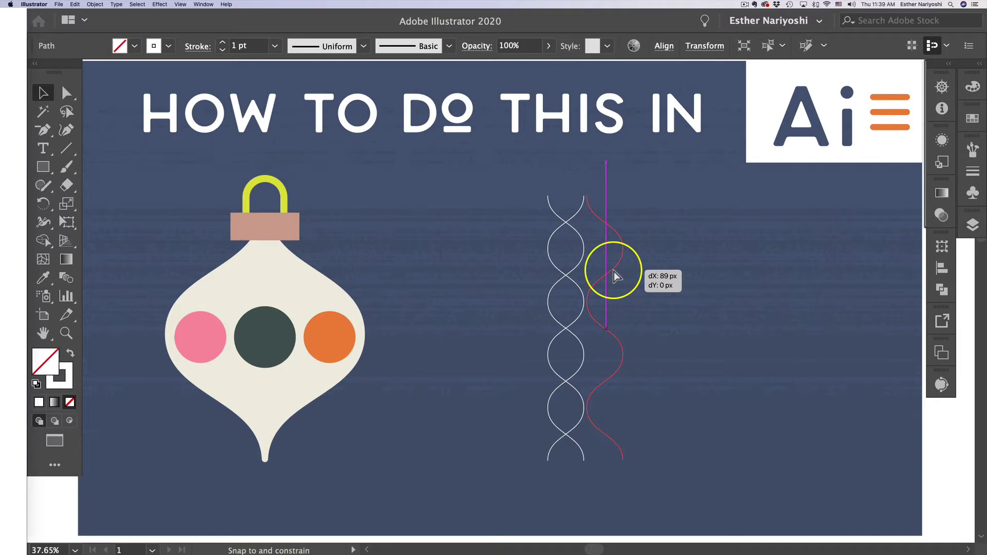
{"action": "left_click_drag", "start_coordinate": [616, 276], "coordinate": [616, 276]}
{"action": "left_click", "coordinate": [629, 302]}
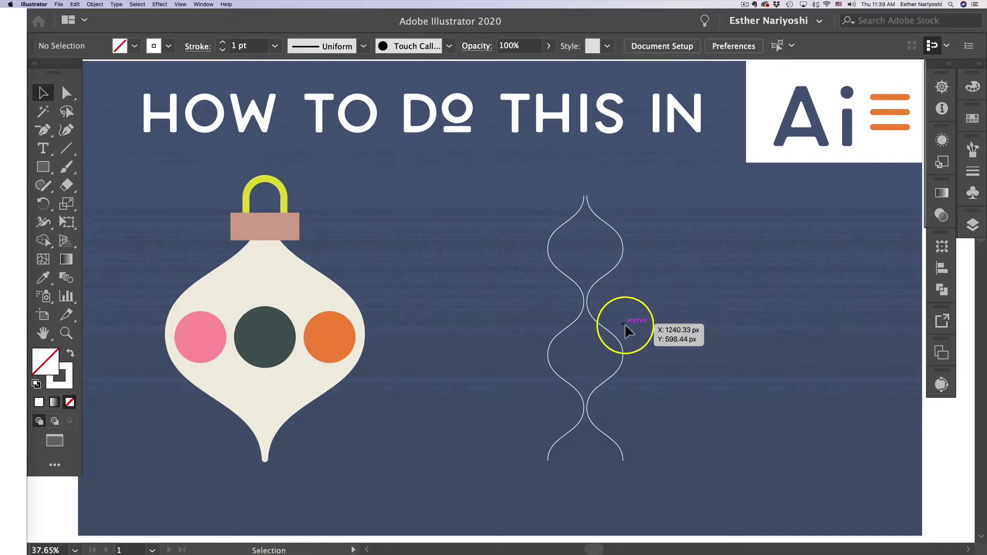
At 100% zoom, draw short horizontal lines across the outline's lower waist and top neck
{"action": "key", "text": "super+1"}
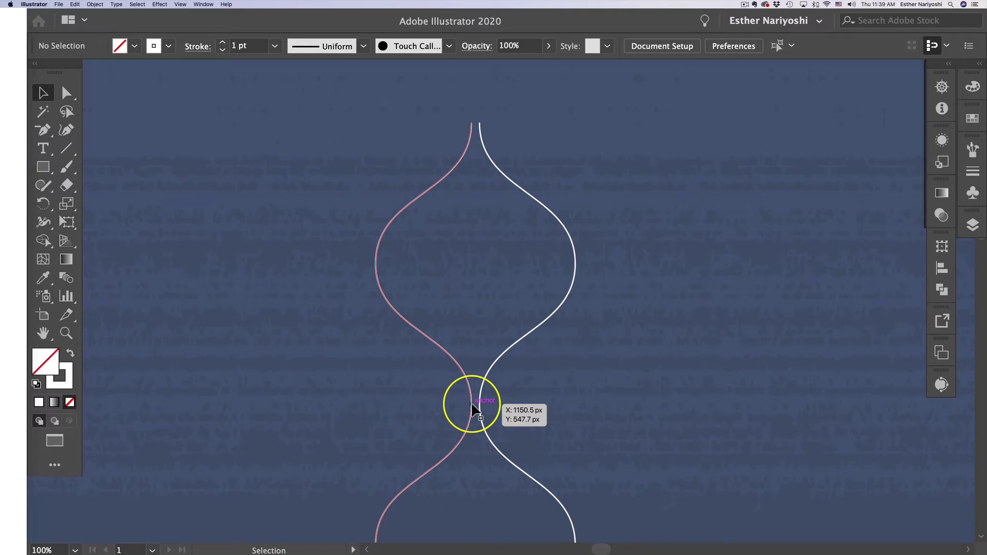
{"action": "key", "text": "backslash"}
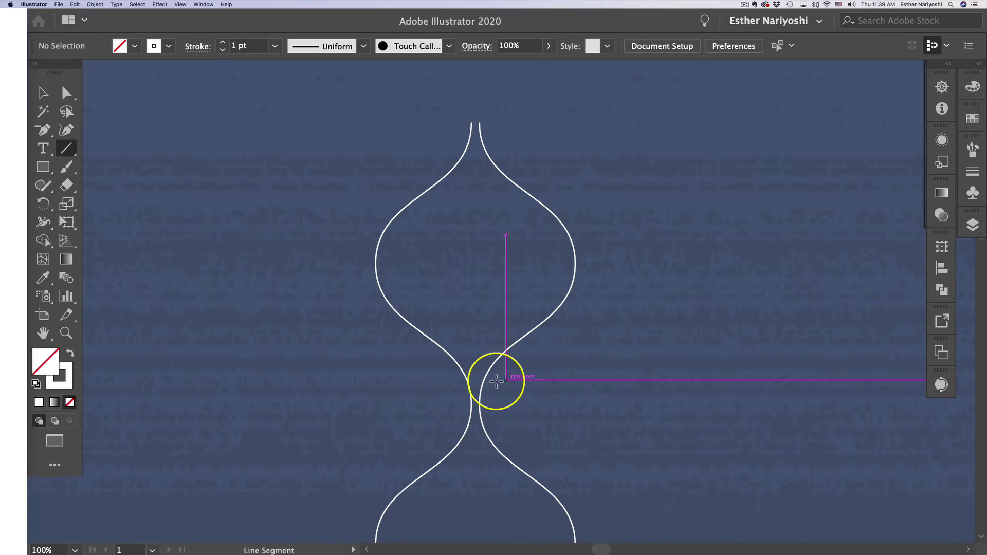
{"action": "left_click_drag", "start_coordinate": [458, 375], "coordinate": [507, 376]}
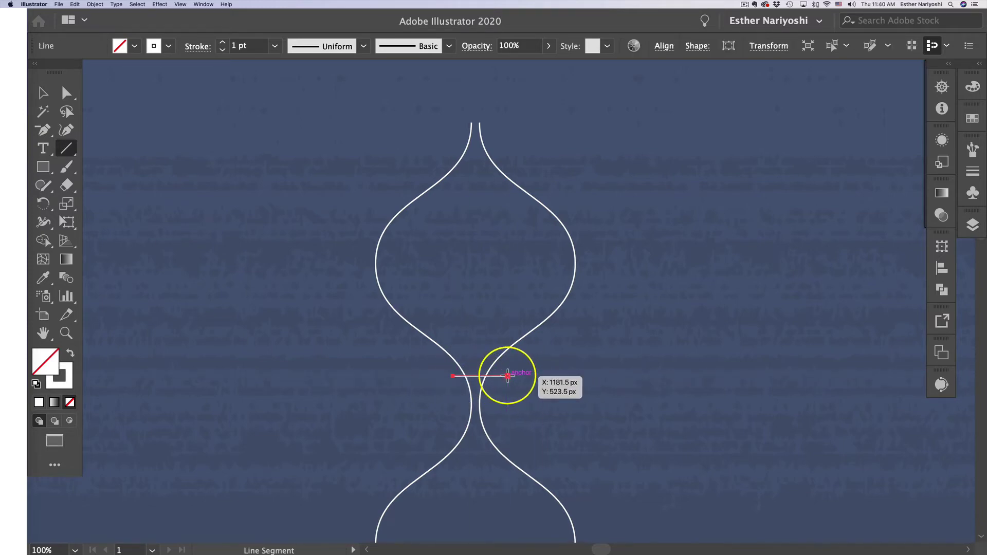
{"action": "left_click_drag", "start_coordinate": [457, 150], "coordinate": [499, 150]}
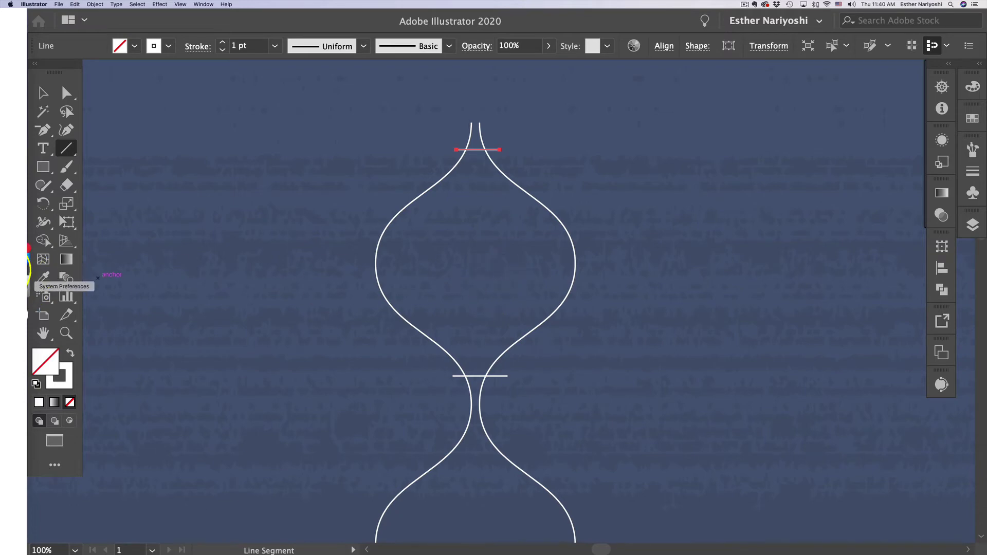
Select all curves and lines and merge the upper bulb region into one shape with Shape Builder
{"action": "left_click", "coordinate": [45, 244]}
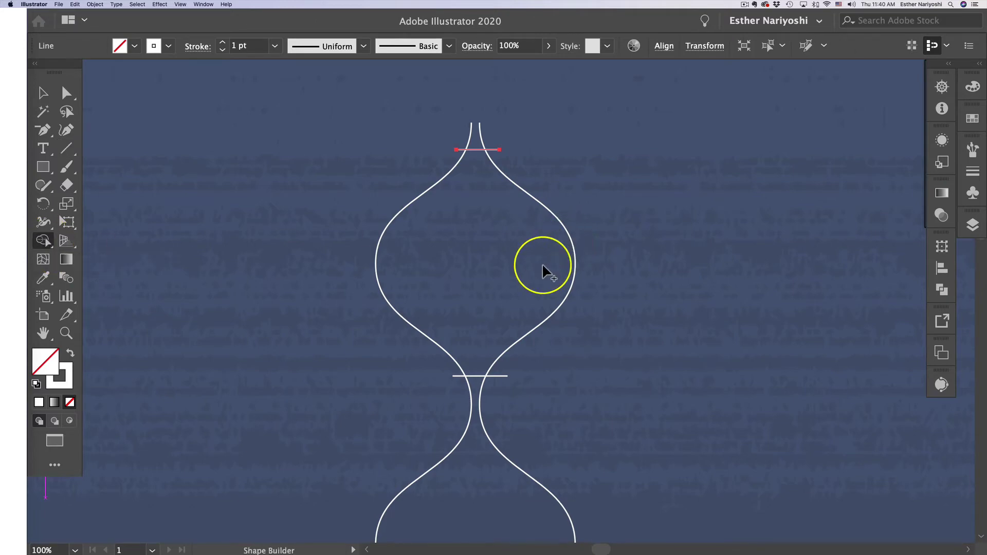
{"action": "key", "text": "v"}
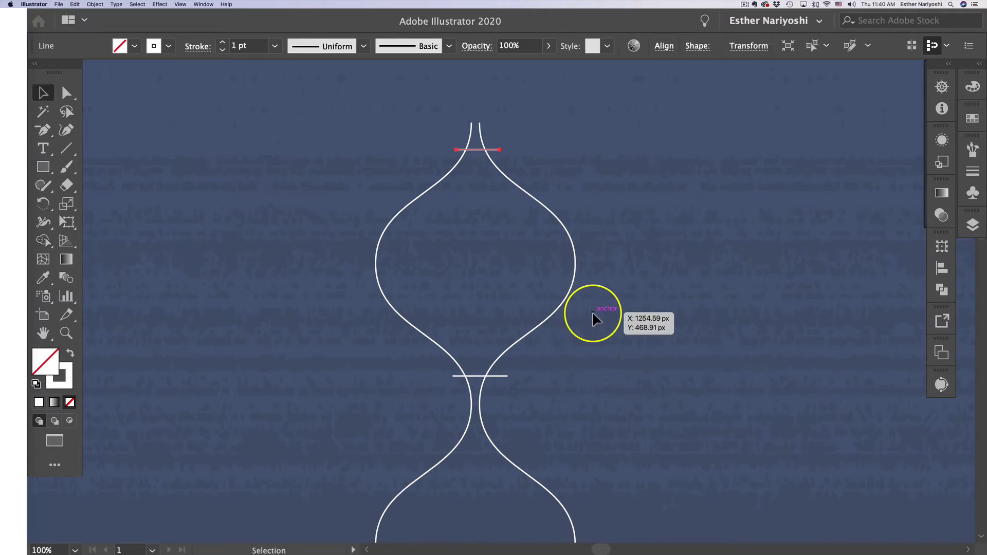
{"action": "left_click", "coordinate": [591, 310]}
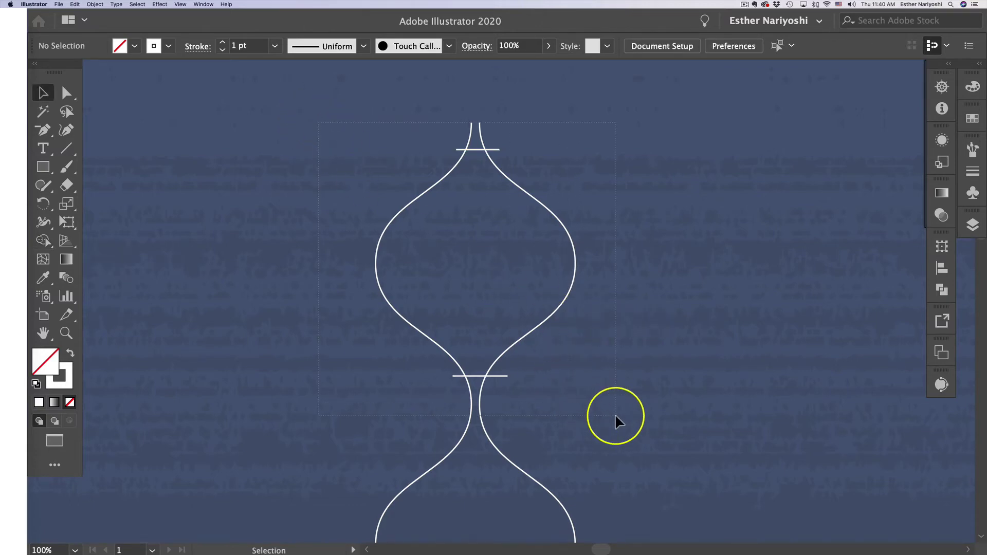
{"action": "key", "text": "super+a"}
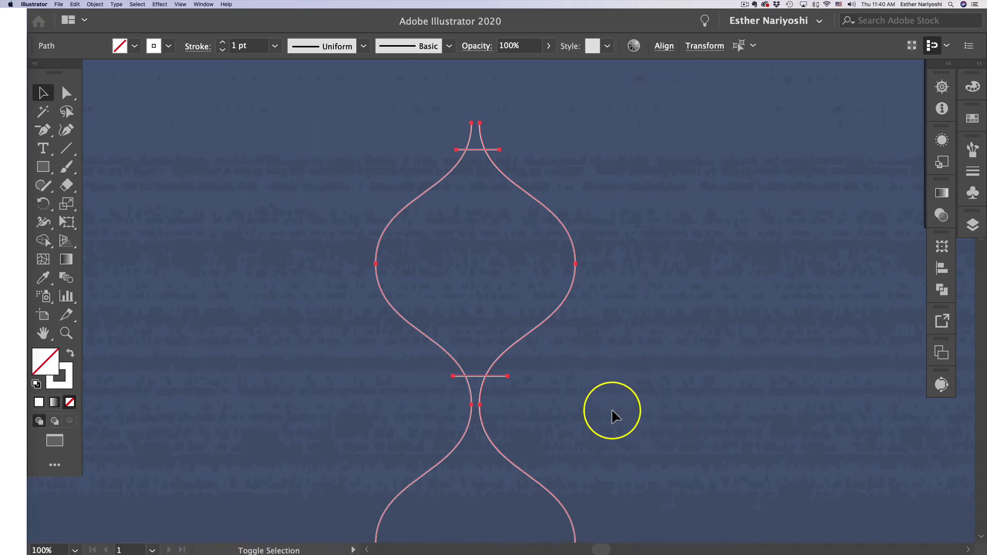
{"action": "key", "text": "shift+m"}
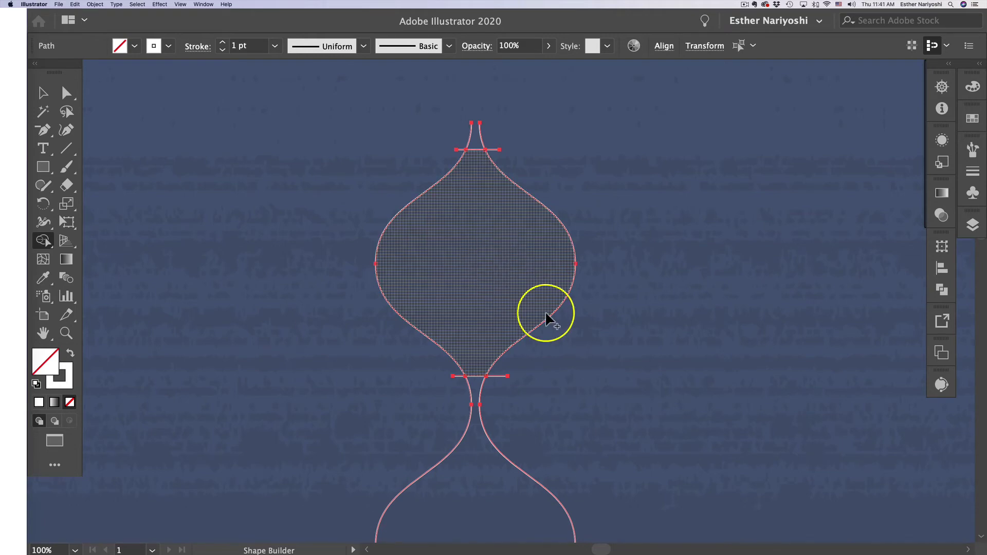
{"action": "key", "text": "v"}
{"action": "left_click", "coordinate": [561, 341]}
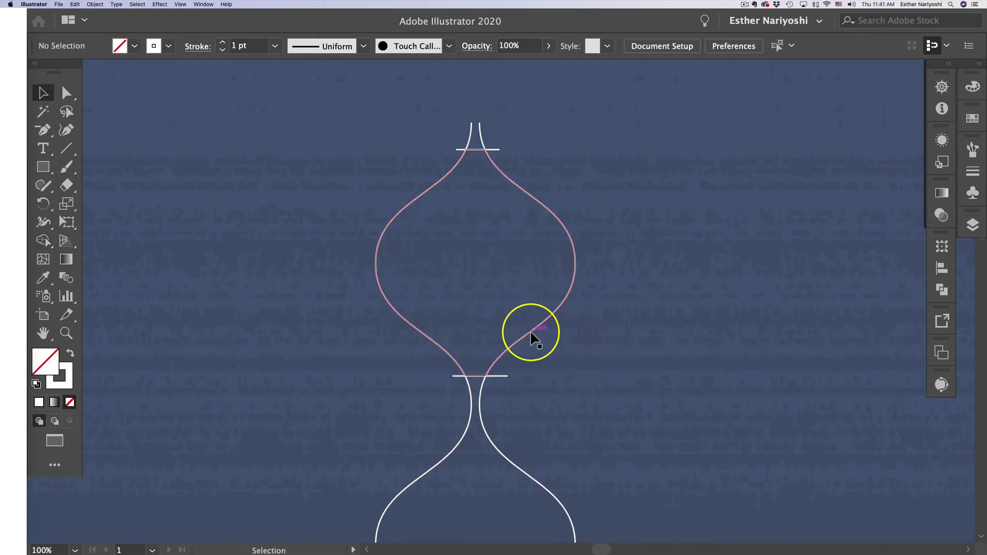
Move the new upper bulb shape to the right and delete the stray outline copy
{"action": "left_click", "coordinate": [529, 330]}
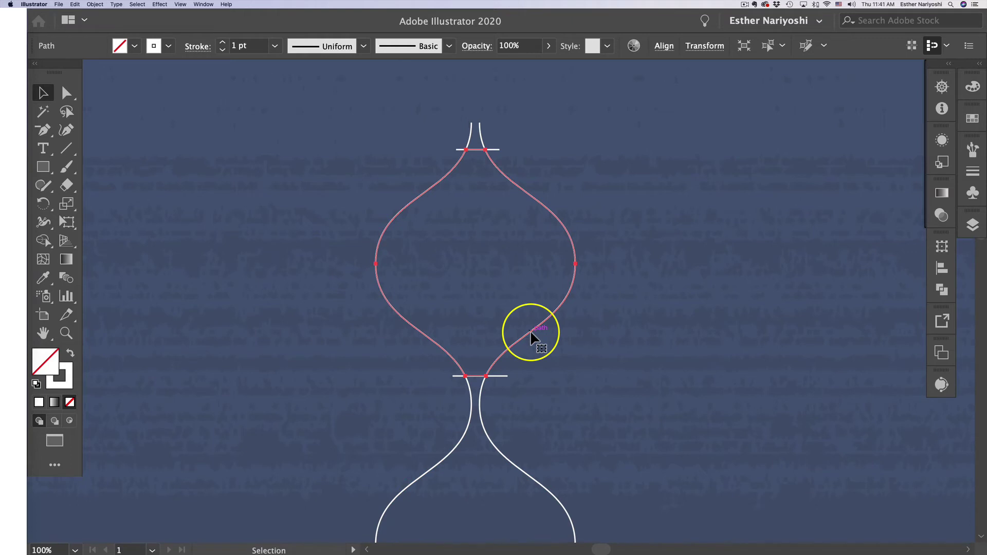
{"action": "left_click_drag", "start_coordinate": [529, 330], "coordinate": [745, 322]}
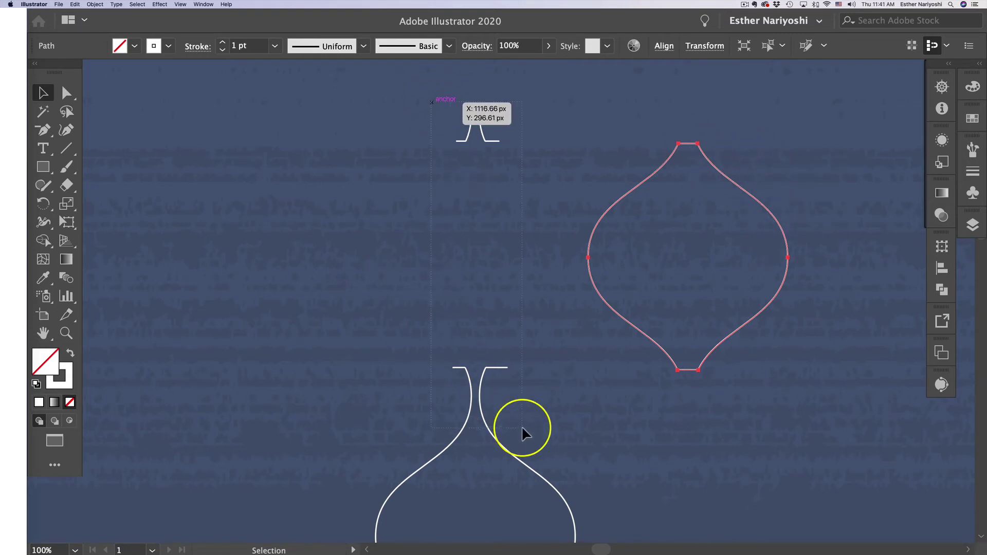
{"action": "left_click_drag", "start_coordinate": [522, 426], "coordinate": [521, 426]}
{"action": "key", "text": "Delete"}
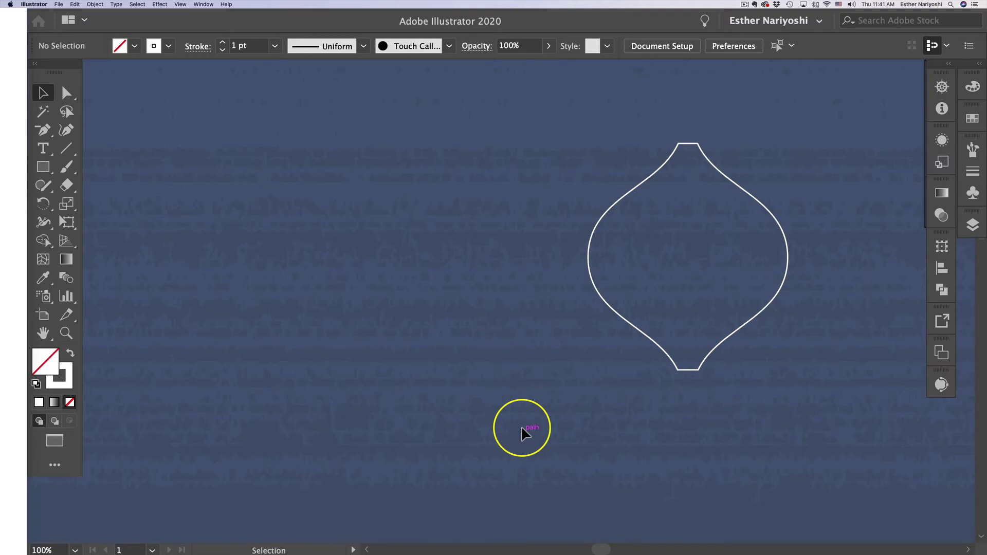
Move the bulb shape down beside the reference ornament and scale it up with Free Transform
{"action": "key", "text": "super+0"}
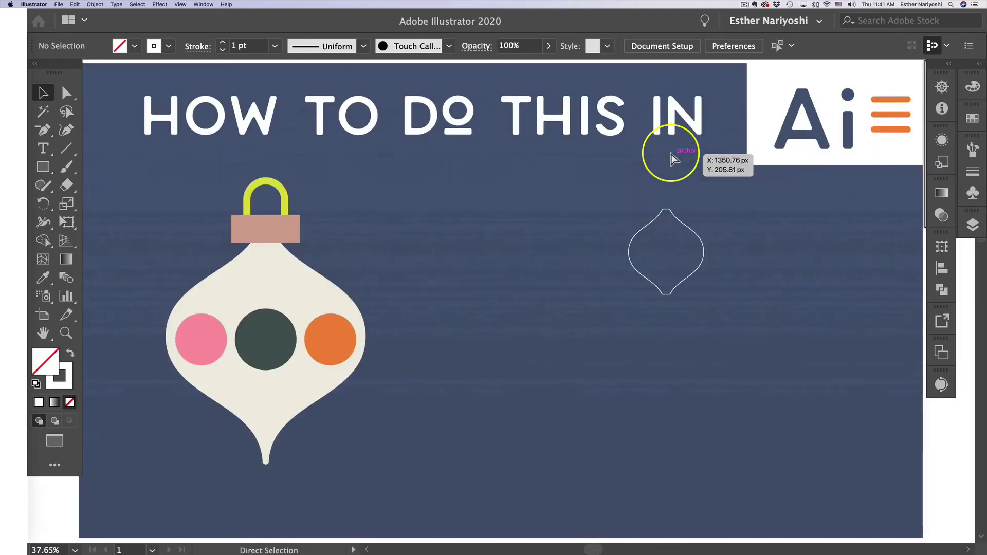
{"action": "left_click_drag", "start_coordinate": [649, 226], "coordinate": [496, 288]}
{"action": "key", "text": "e"}
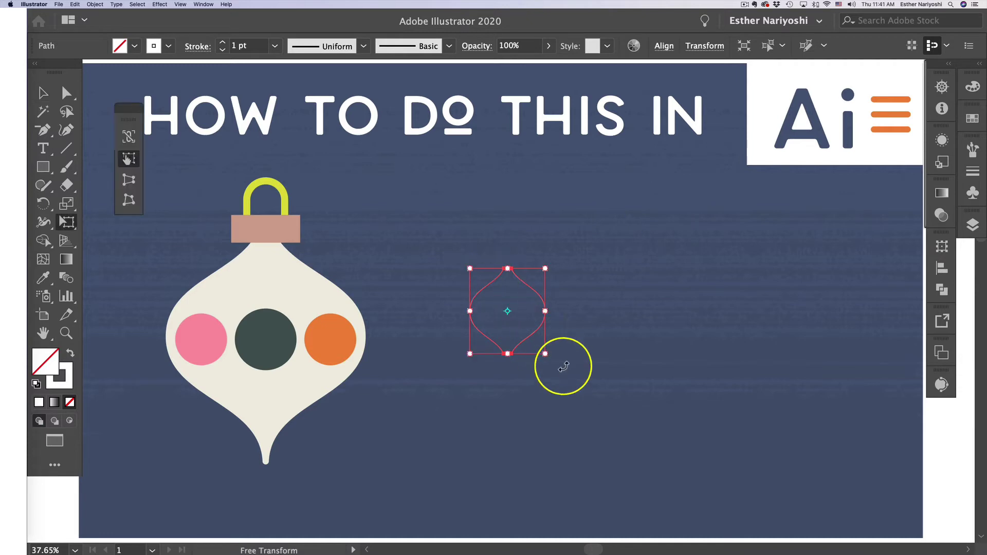
{"action": "left_click_drag", "start_coordinate": [548, 355], "coordinate": [630, 434]}
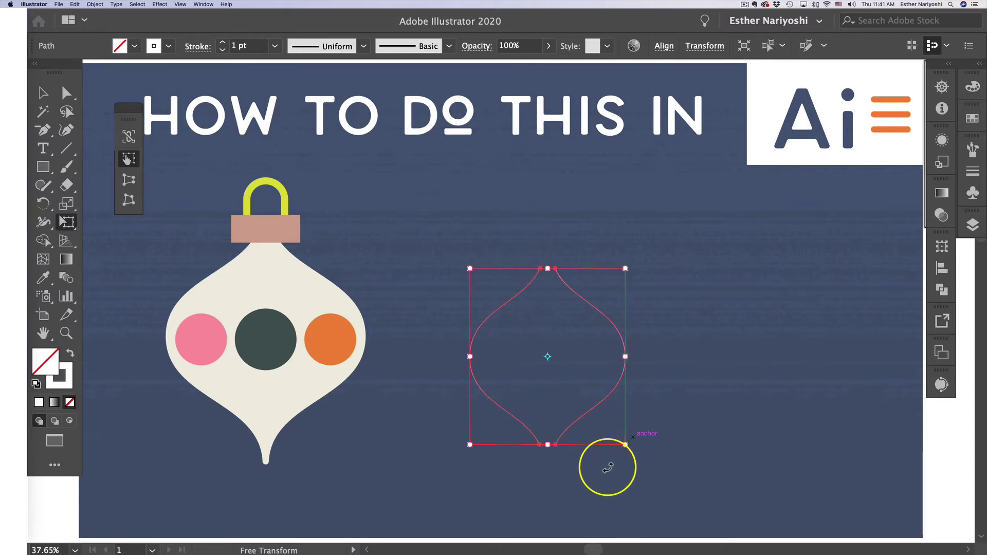
{"action": "key", "text": "v"}
{"action": "left_click", "coordinate": [560, 452]}
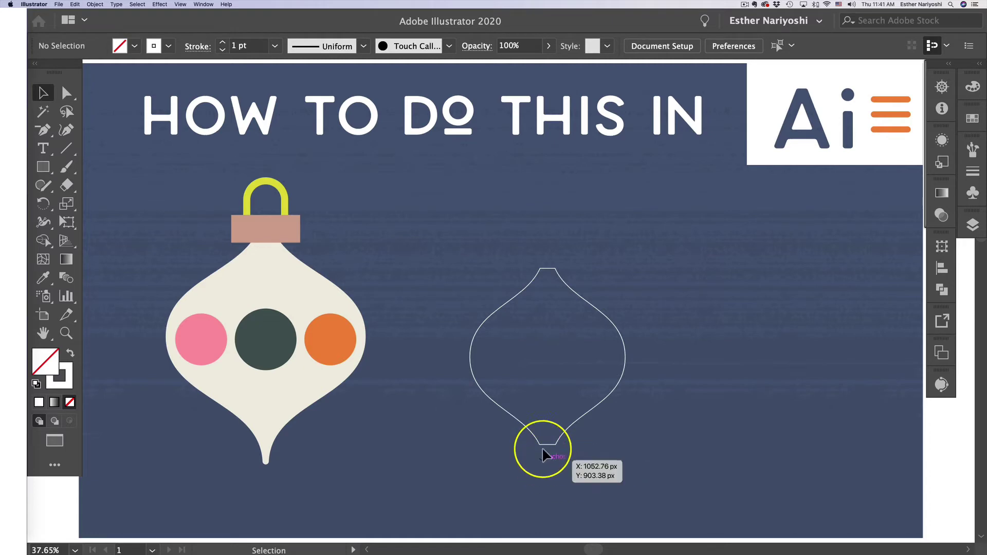
Round the bulb's two flat bottom corners into a smooth curve of about 30 px
{"action": "key", "text": "a"}
{"action": "scroll", "coordinate": [555, 468], "scroll_direction": "up", "scroll_amount": 3}
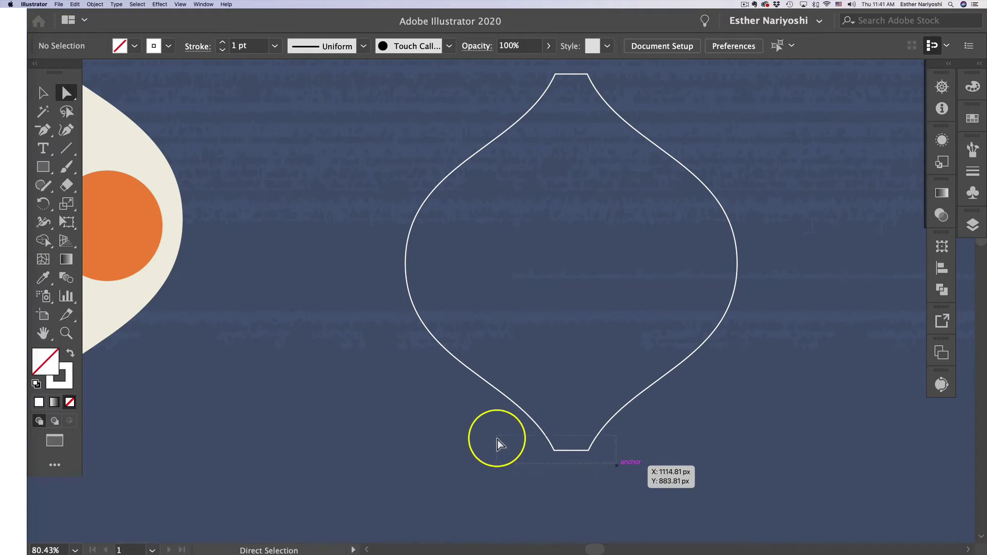
{"action": "left_click_drag", "start_coordinate": [498, 440], "coordinate": [498, 441]}
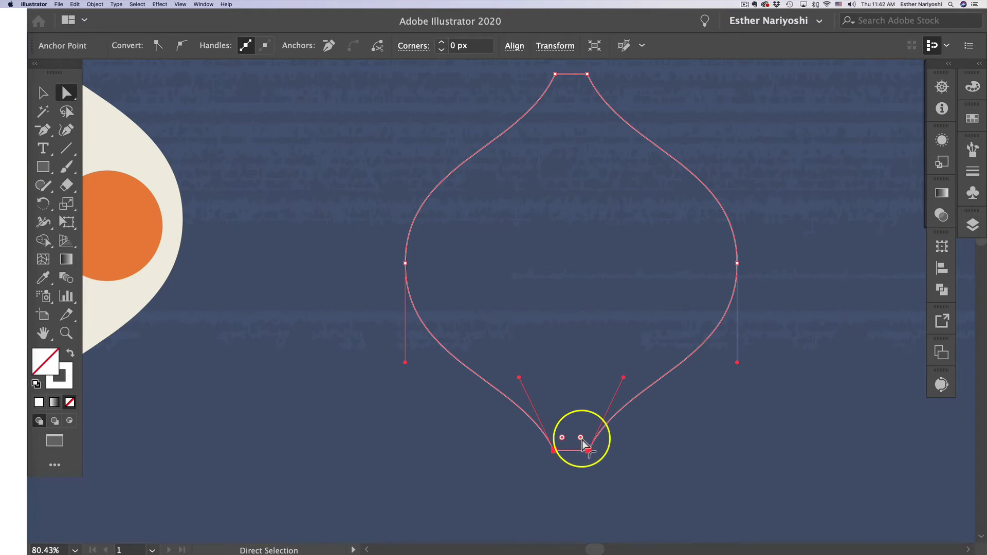
{"action": "left_click_drag", "start_coordinate": [581, 438], "coordinate": [656, 419]}
{"action": "key", "text": "v"}
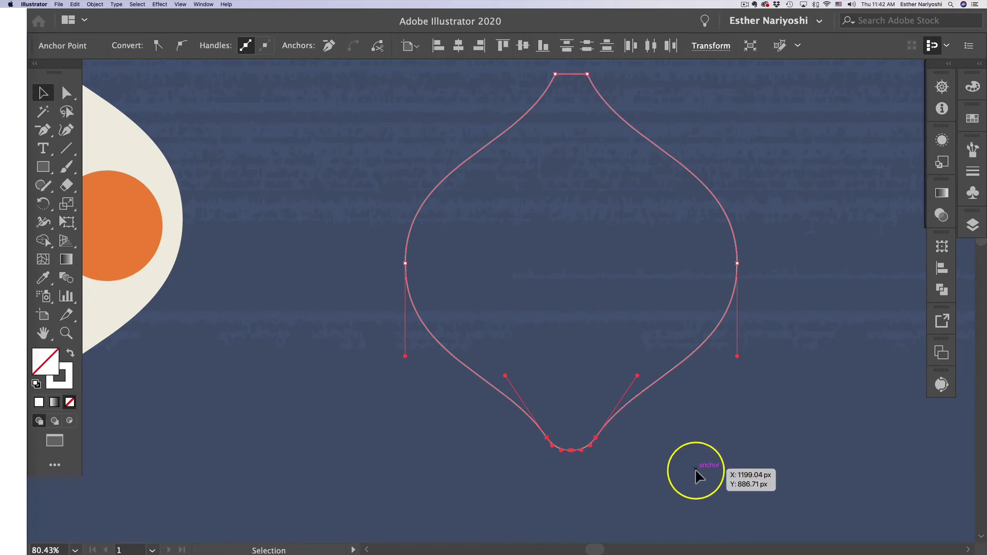
{"action": "left_click", "coordinate": [695, 468]}
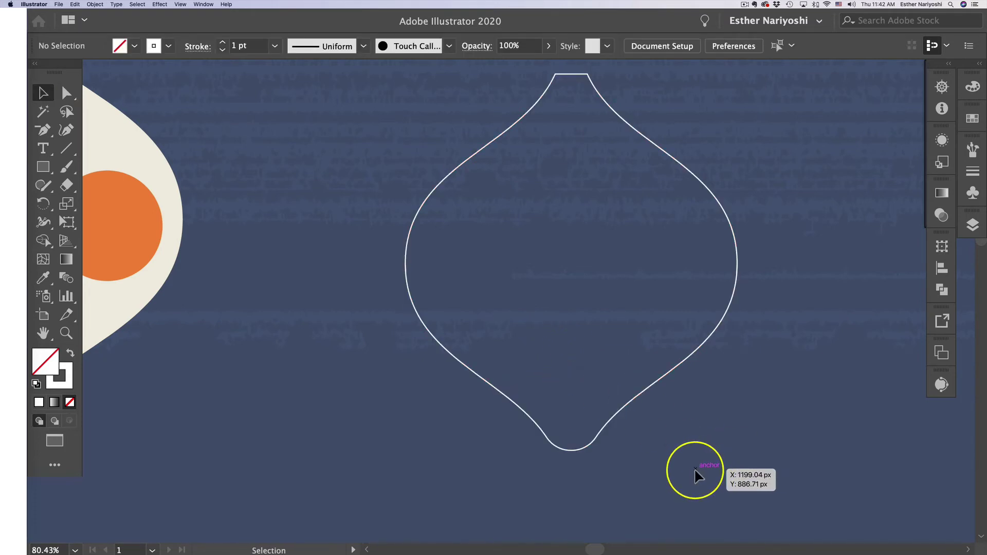
Swap the bulb's white stroke into a solid white fill with no outline
{"action": "left_click", "coordinate": [569, 352]}
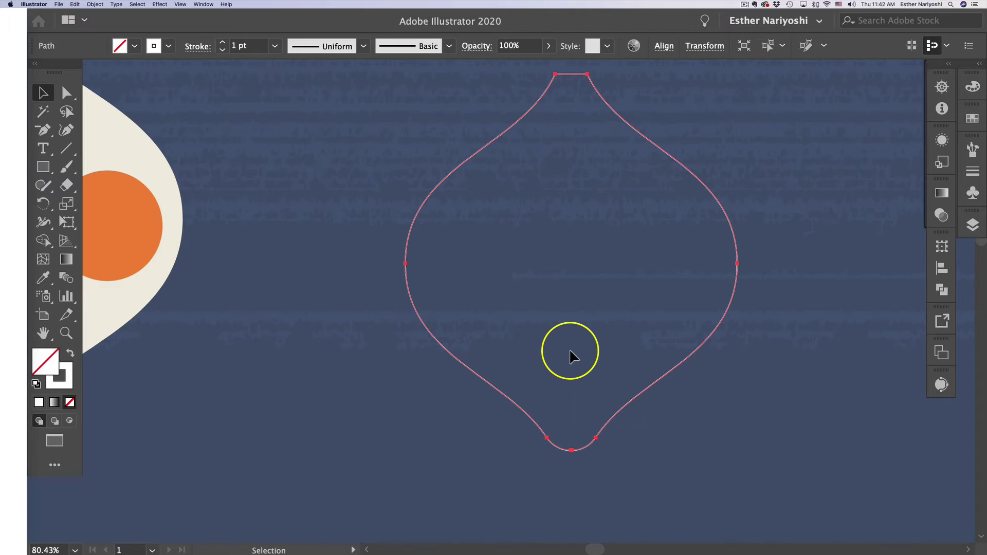
{"action": "key", "text": "shift+x"}
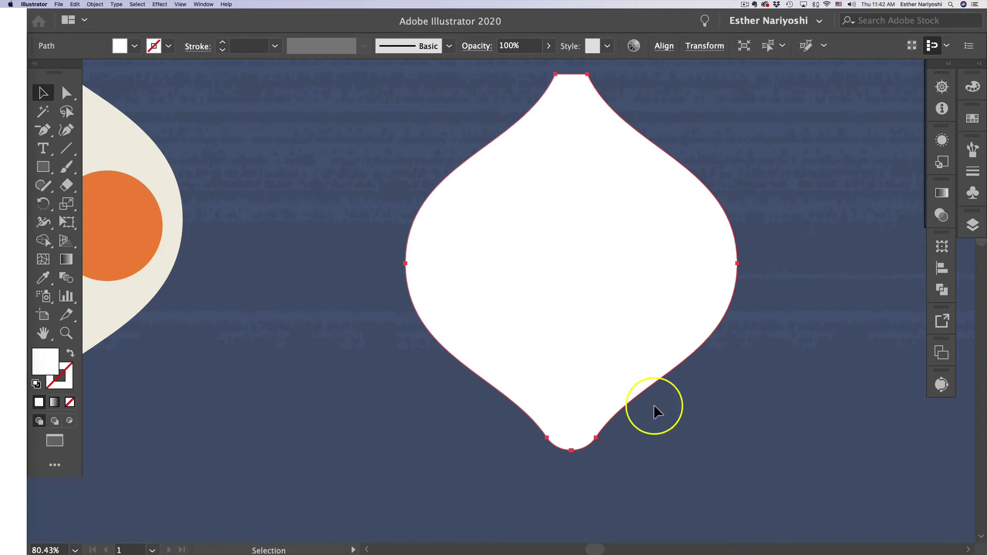
{"action": "left_click", "coordinate": [676, 415]}
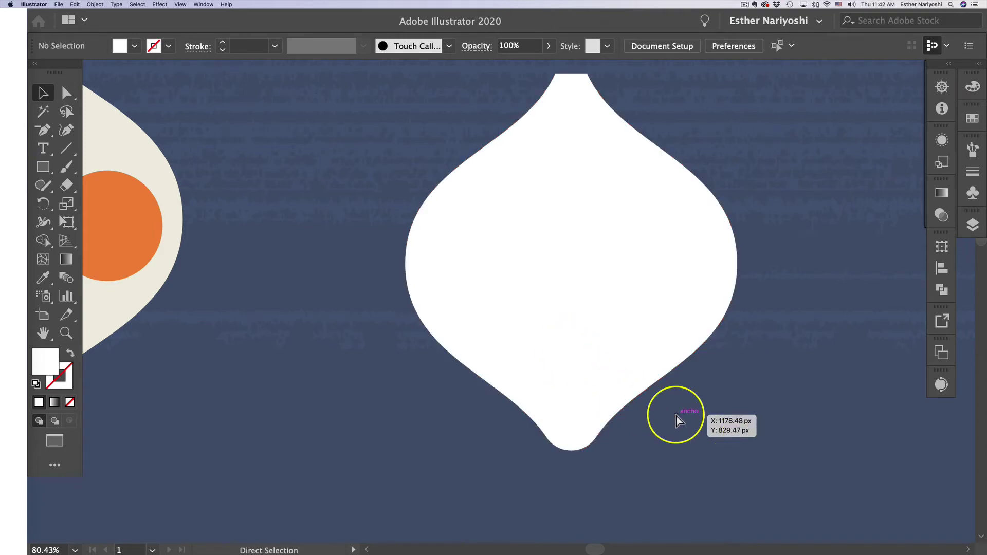
{"action": "key", "text": "super+minus"}
{"action": "key", "text": "super+minus"}
{"action": "key", "text": "super+minus"}
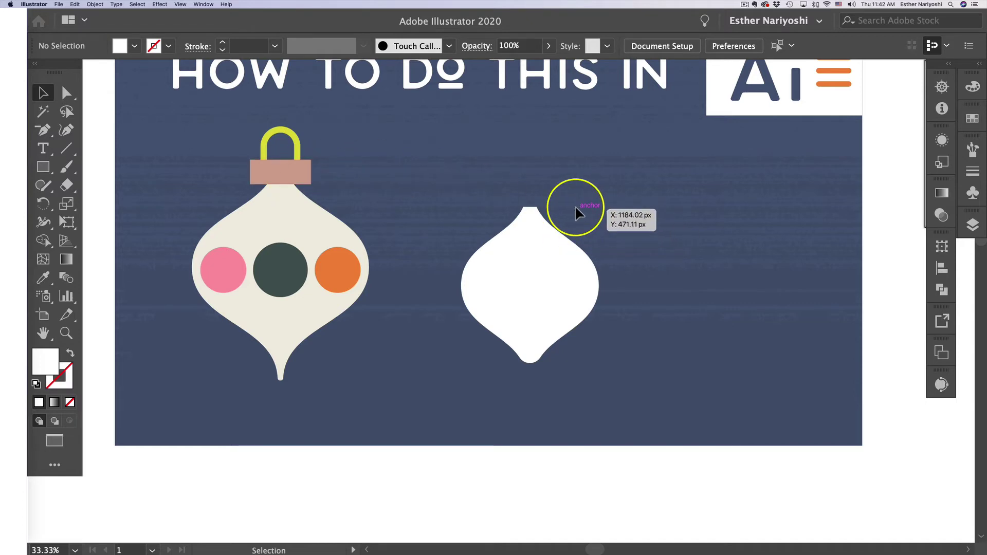
Draw a small cap rectangle atop the bulb and fill it with the reference cap's tan colour
{"action": "key", "text": "m"}
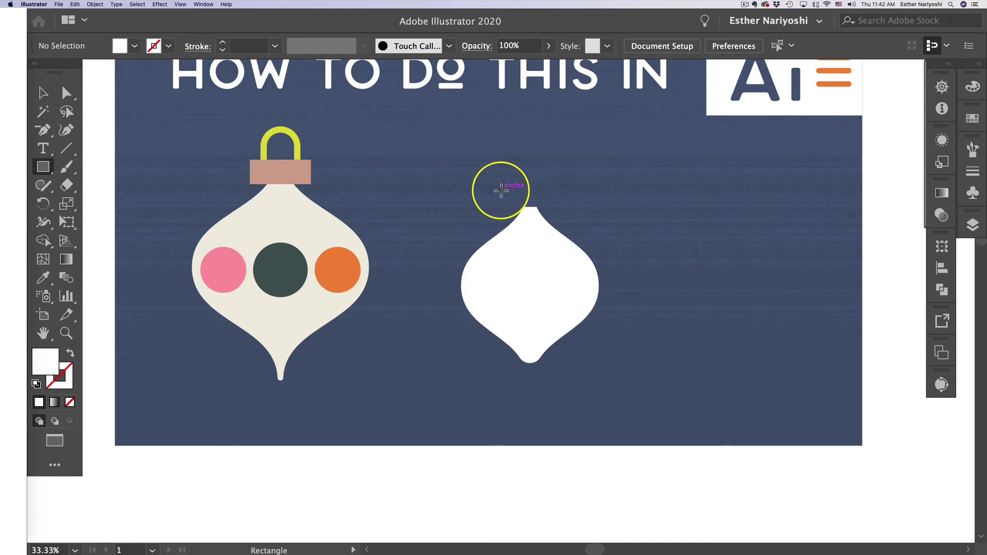
{"action": "left_click_drag", "start_coordinate": [501, 190], "coordinate": [542, 212]}
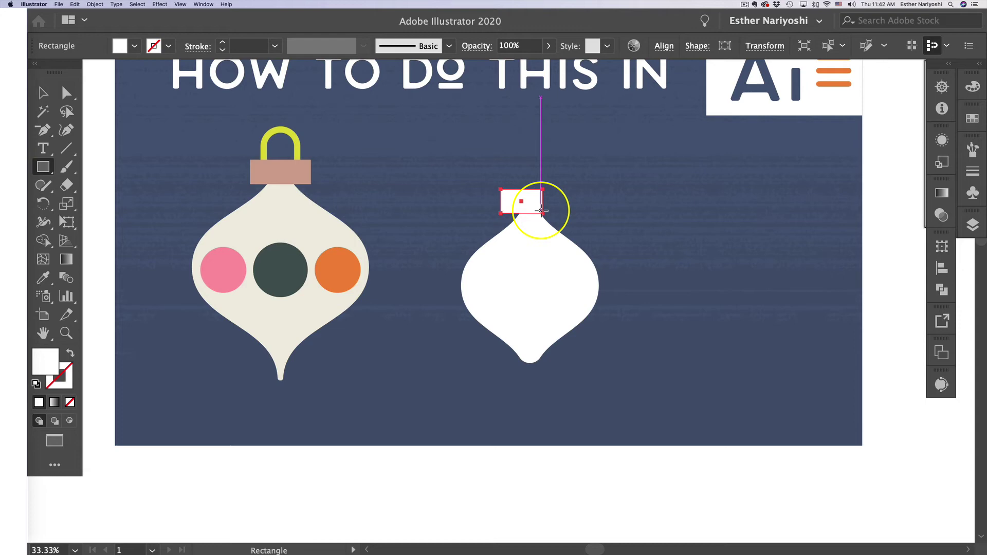
{"action": "key", "text": "i"}
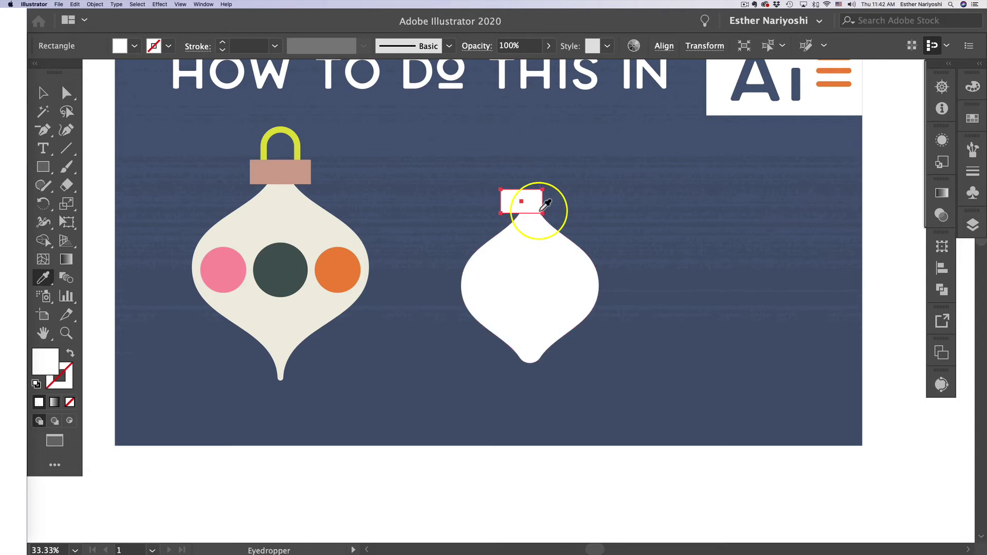
{"action": "left_click", "coordinate": [270, 164]}
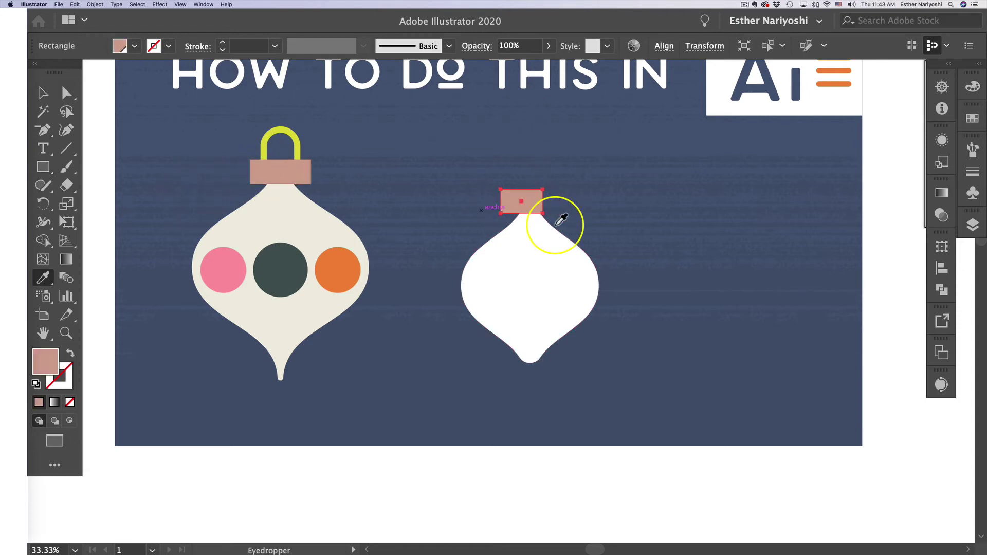
{"action": "key", "text": "v"}
{"action": "left_click", "coordinate": [671, 218]}
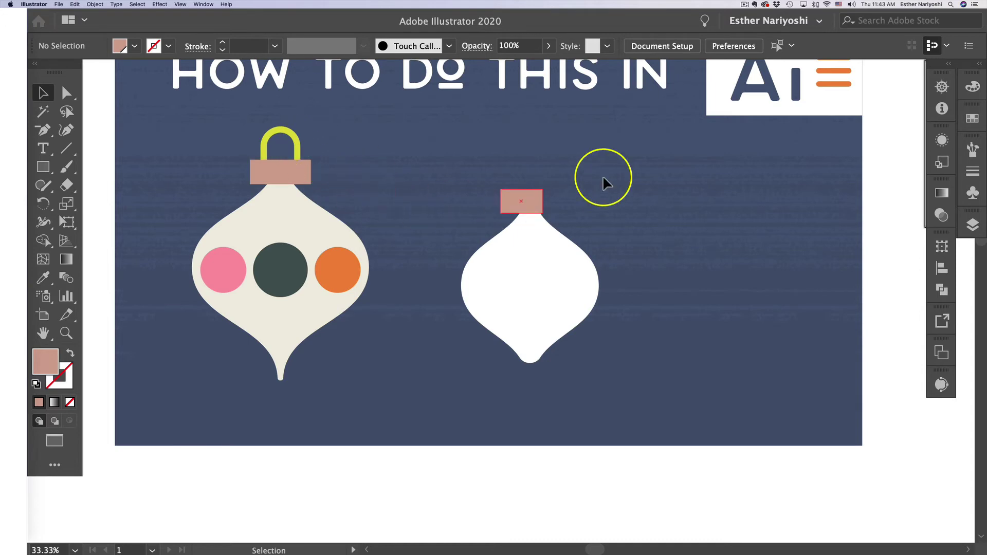
{"action": "key", "text": "m"}
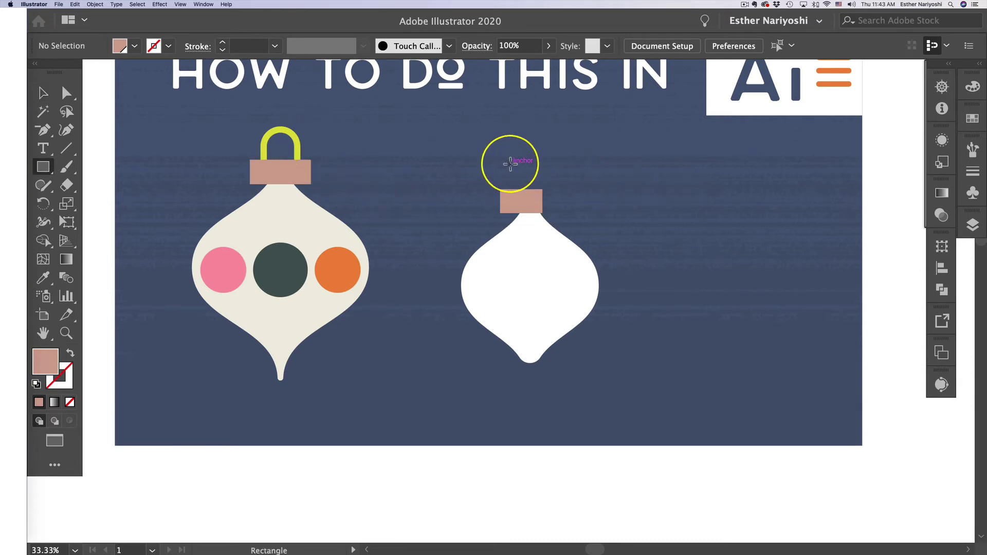
Draw a tall rectangle over the cap and make it a tan outline with no fill
{"action": "left_click_drag", "start_coordinate": [510, 164], "coordinate": [533, 199]}
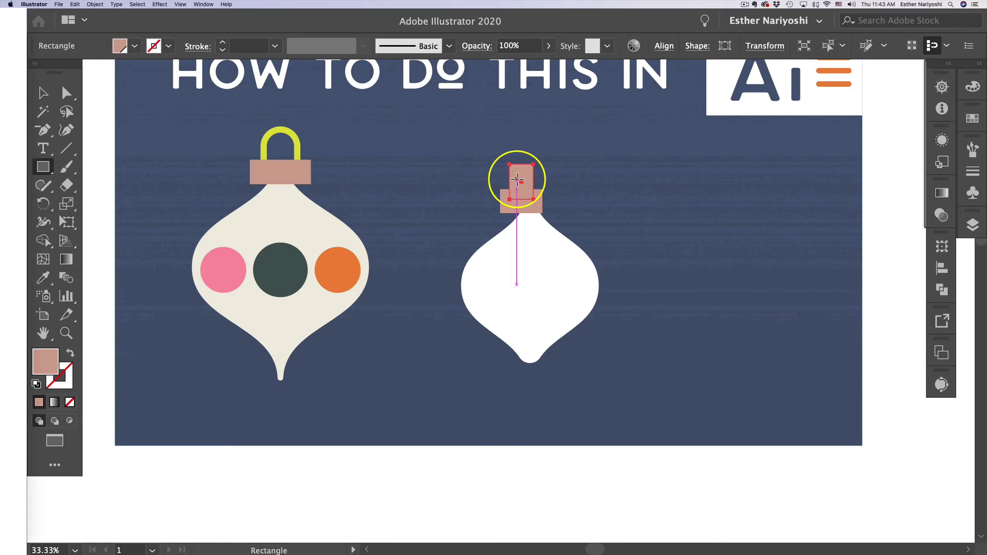
{"action": "key", "text": "shift+x"}
{"action": "mouse_move", "coordinate": [516, 176]}
{"action": "left_mouse_down"}
{"action": "mouse_move", "coordinate": [684, 320]}
{"action": "mouse_move", "coordinate": [797, 379]}
{"action": "left_mouse_up"}
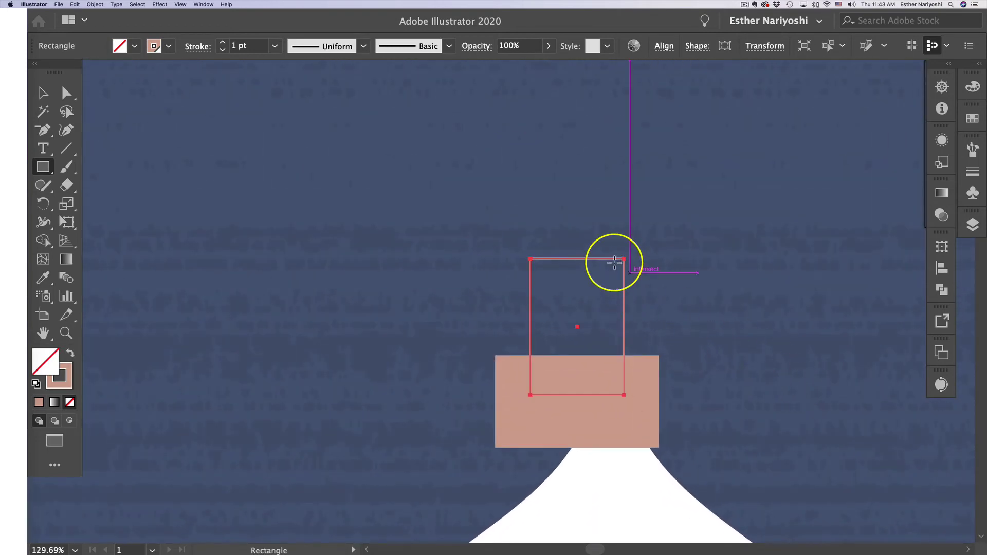
{"action": "key", "text": "v"}
{"action": "left_click", "coordinate": [542, 264]}
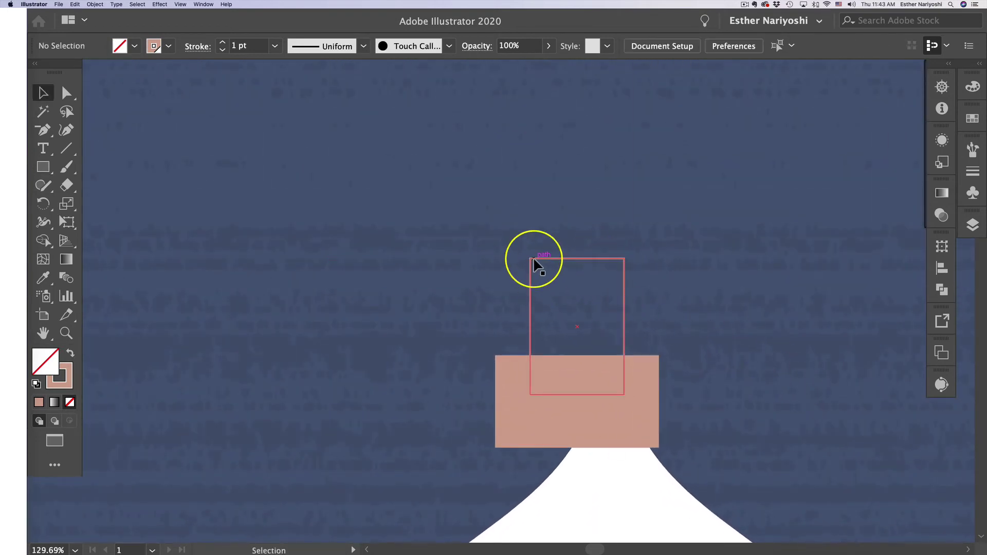
Round the rectangle's two top corners to 31 px, forming an arch
{"action": "key", "text": "a"}
{"action": "left_click", "coordinate": [624, 260]}
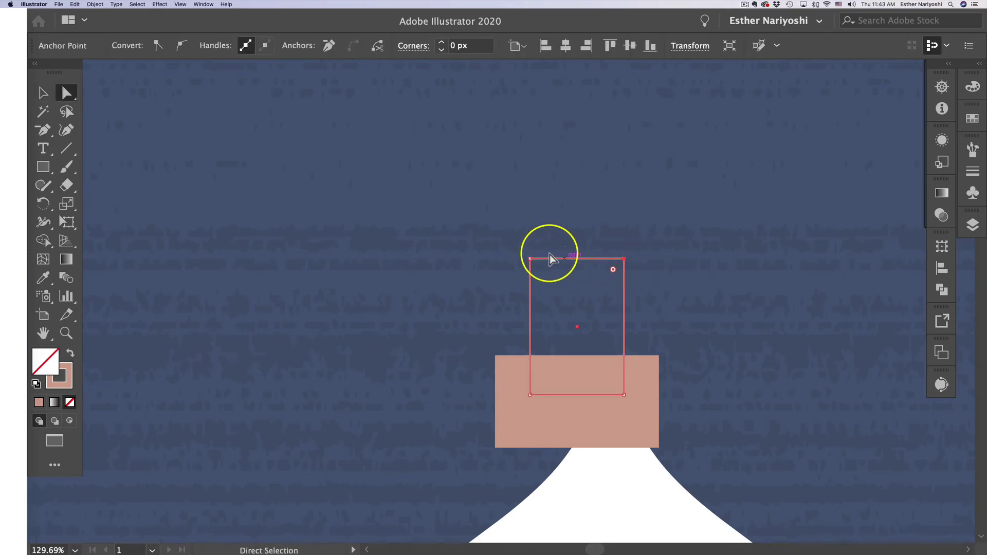
{"action": "left_click", "coordinate": [532, 260], "text": "shift"}
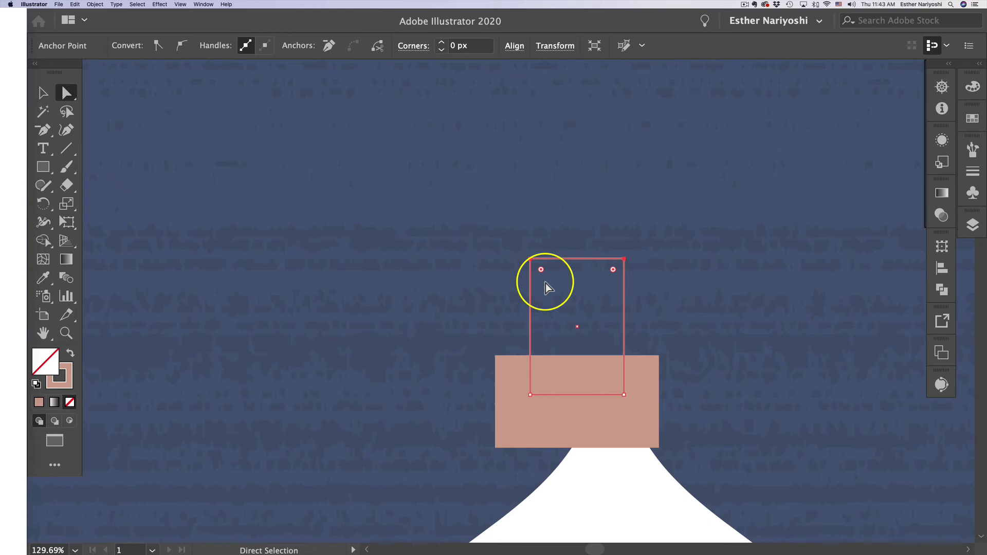
{"action": "left_click_drag", "start_coordinate": [542, 273], "coordinate": [641, 431]}
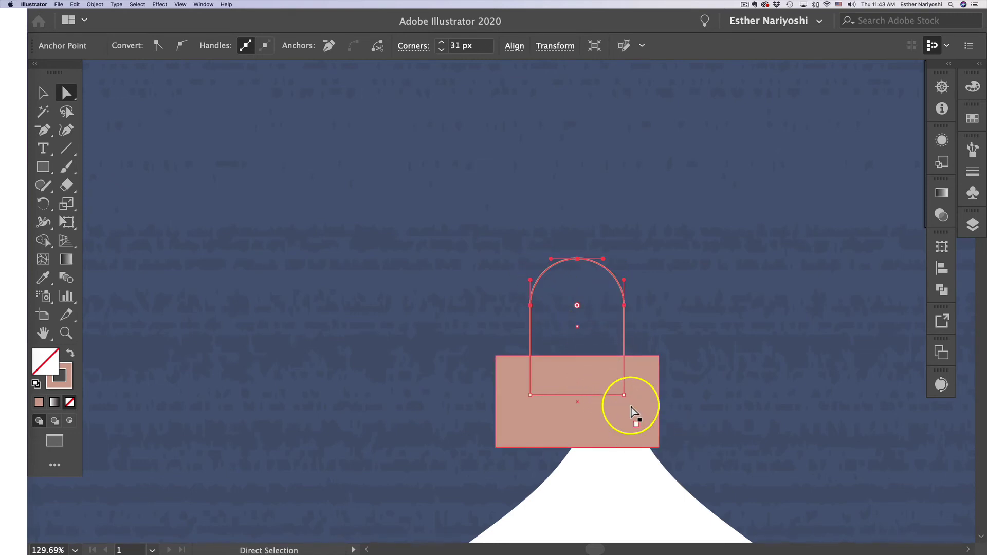
{"action": "key", "text": "v"}
{"action": "left_click", "coordinate": [660, 318]}
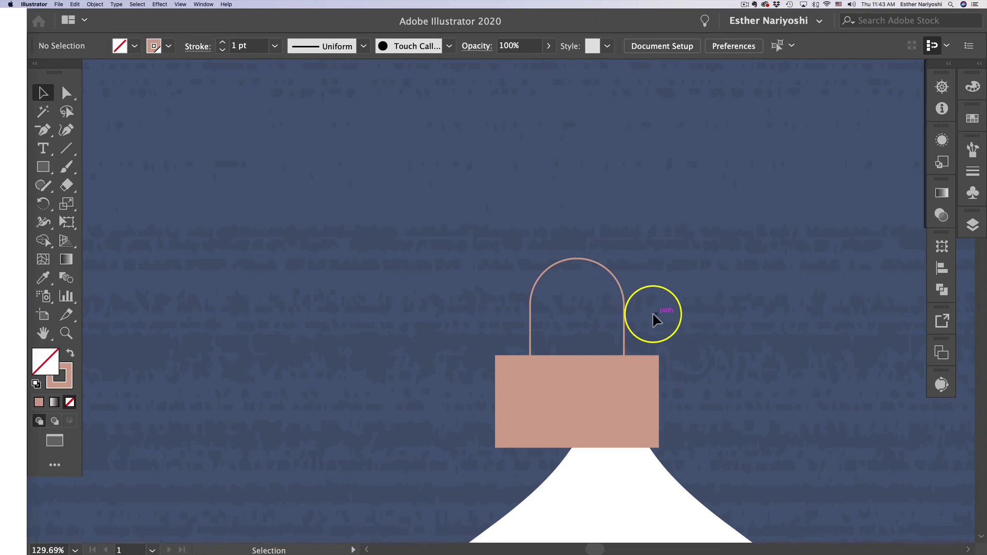
Enlarge and widen the arch with Free Transform
{"action": "left_click", "coordinate": [622, 304]}
{"action": "key", "text": "e"}
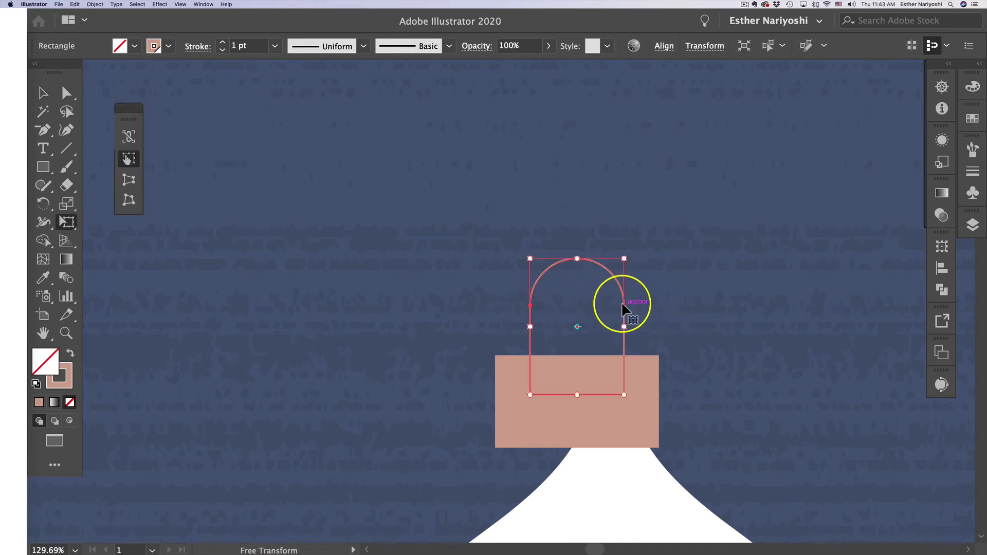
{"action": "mouse_move", "coordinate": [623, 255]}
{"action": "left_mouse_down"}
{"action": "mouse_move", "coordinate": [640, 236]}
{"action": "mouse_move", "coordinate": [639, 247]}
{"action": "left_mouse_up"}
{"action": "key", "text": "v"}
{"action": "left_click", "coordinate": [694, 293]}
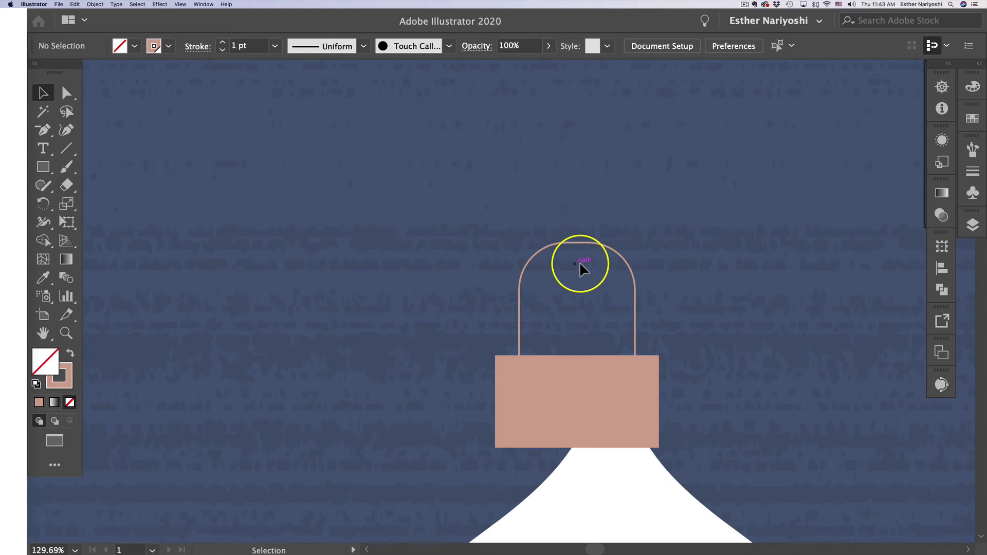
Round all of the arch's corners to about 37.89 px with the live corner widget
{"action": "left_click", "coordinate": [577, 245]}
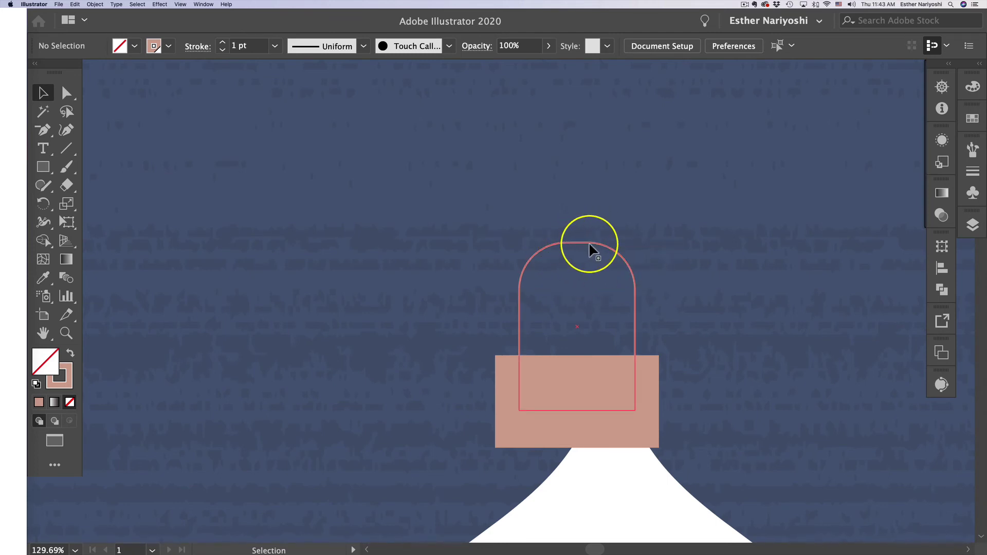
{"action": "left_click", "coordinate": [586, 245]}
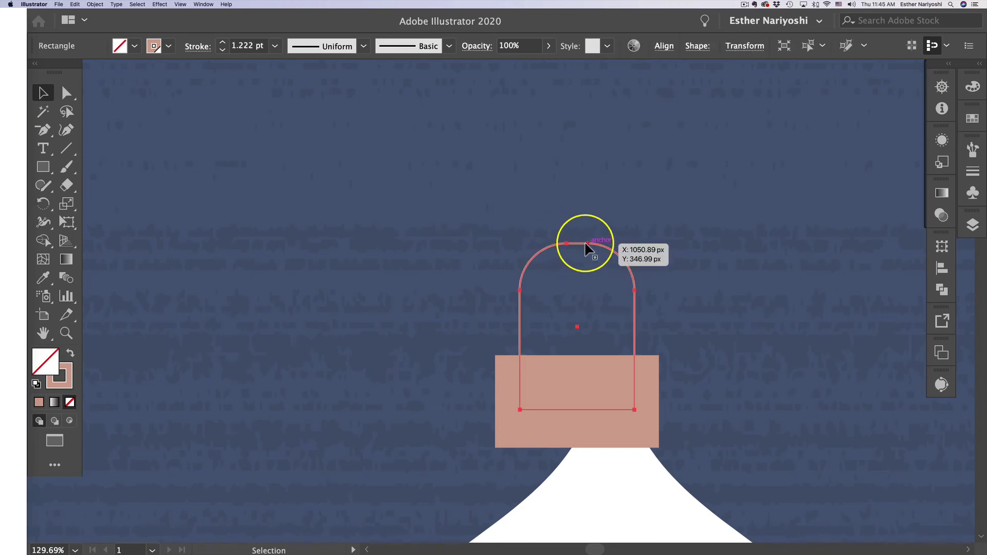
{"action": "key", "text": "a"}
{"action": "key", "text": "v"}
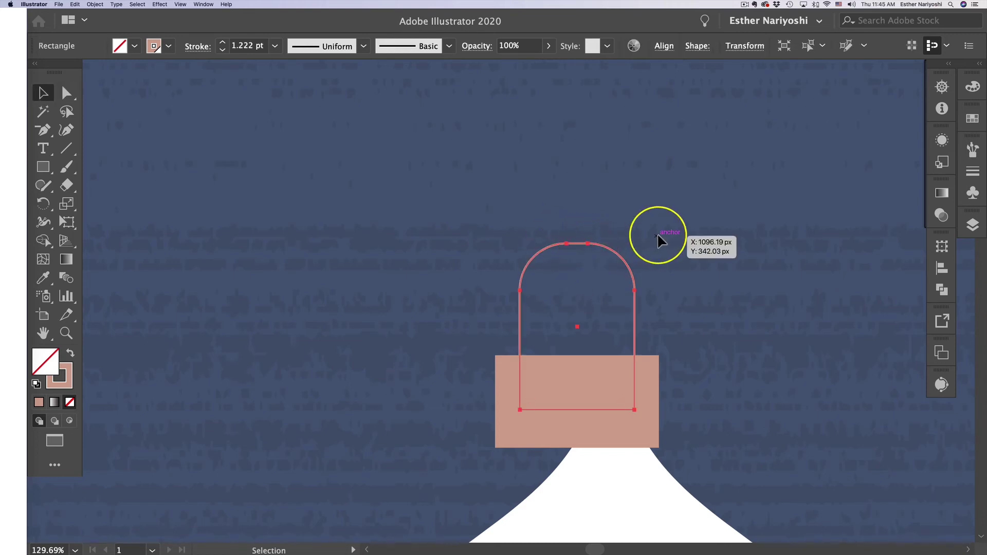
{"action": "left_click", "coordinate": [657, 233]}
{"action": "left_click", "coordinate": [594, 243]}
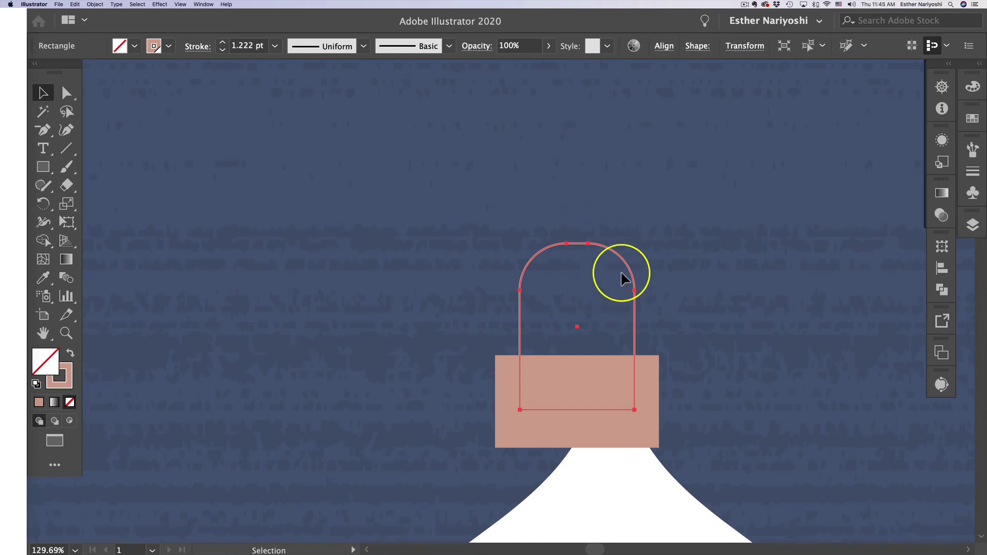
{"action": "key", "text": "a"}
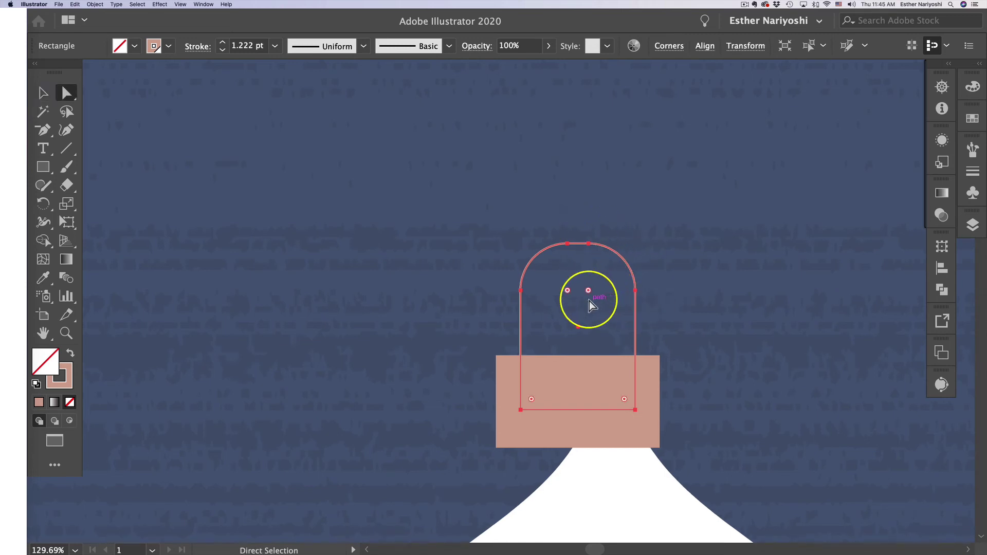
{"action": "left_click_drag", "start_coordinate": [568, 292], "coordinate": [580, 347]}
{"action": "key", "text": "v"}
{"action": "left_click", "coordinate": [700, 270]}
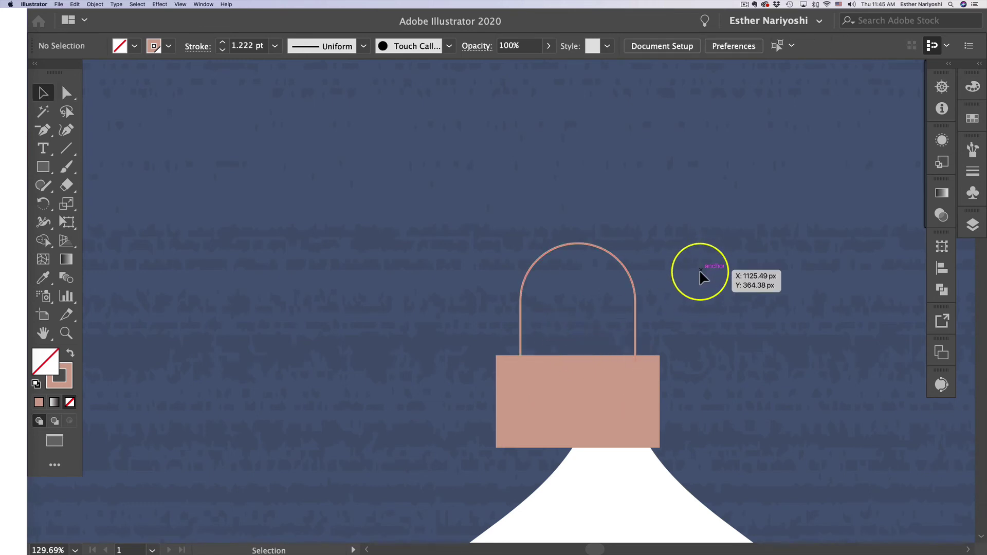
{"action": "left_click", "coordinate": [626, 274]}
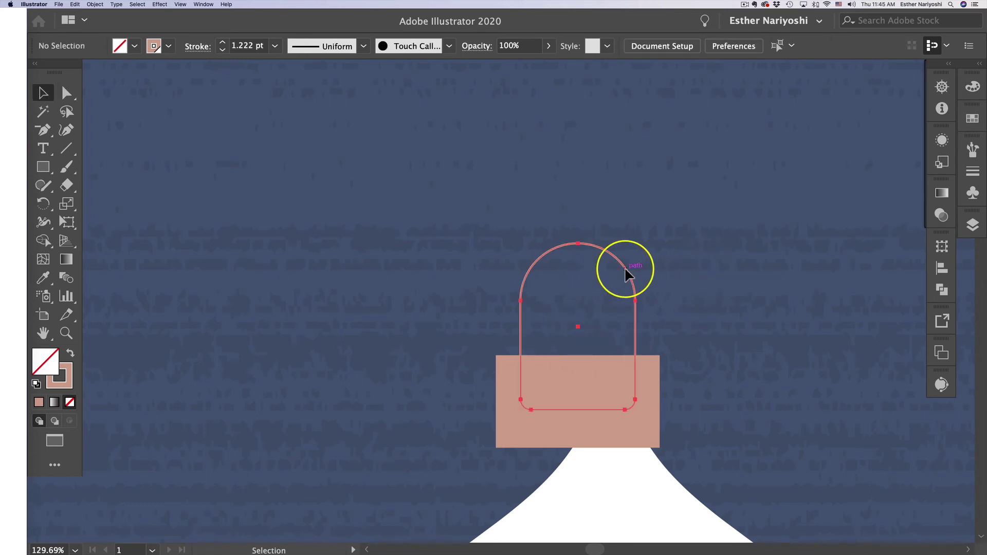
Give the right arch the left hook's thick yellow stroke using the Eyedropper
{"action": "key", "text": "super+0"}
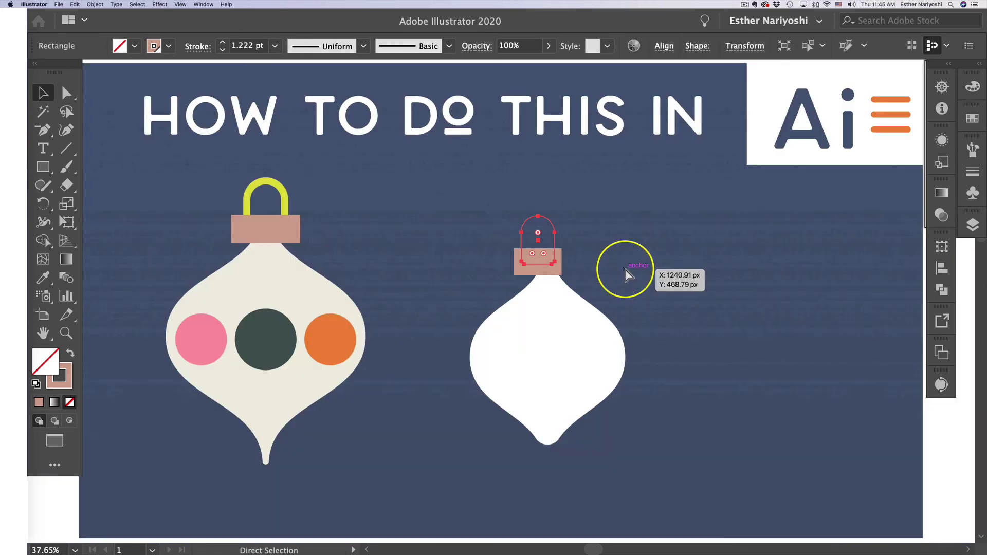
{"action": "key", "text": "i"}
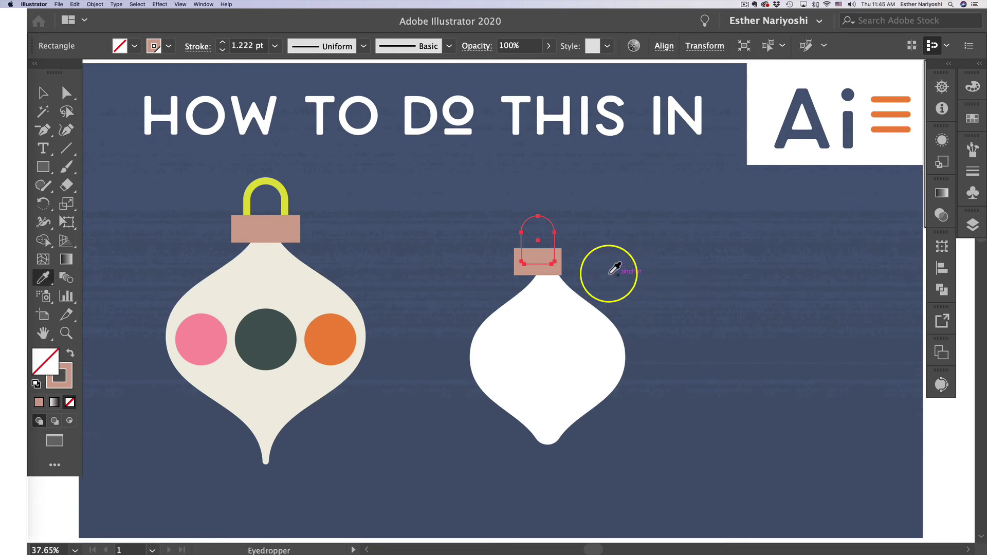
{"action": "left_click", "coordinate": [282, 177]}
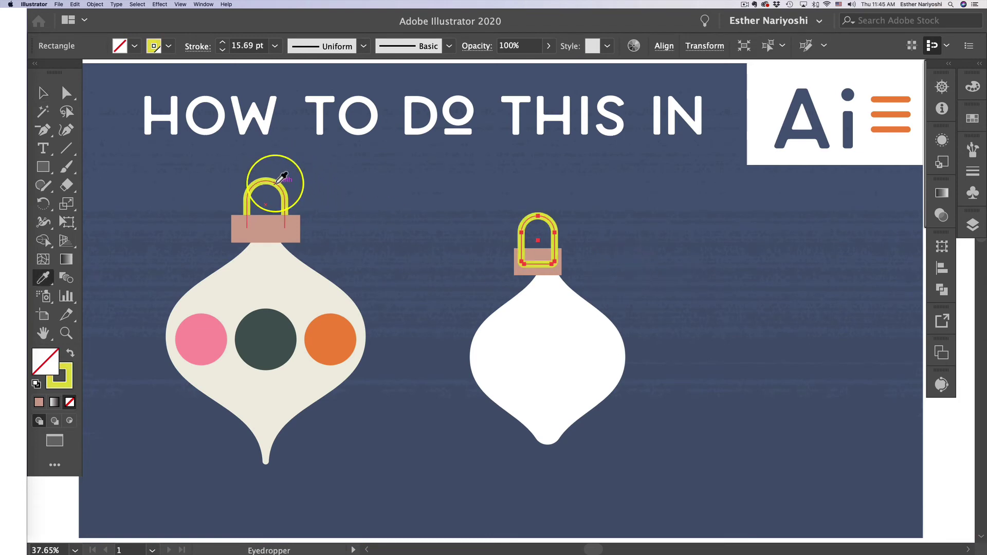
Reselect the arch, then select and deselect the right ornament's hook, cap and body
{"action": "key", "text": "v"}
{"action": "left_click", "coordinate": [595, 267]}
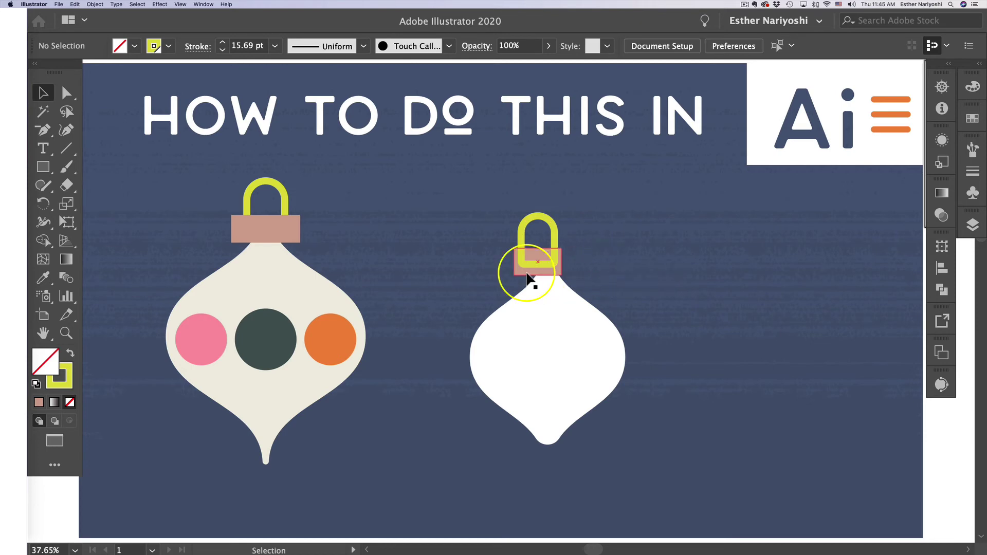
{"action": "left_click", "coordinate": [551, 226]}
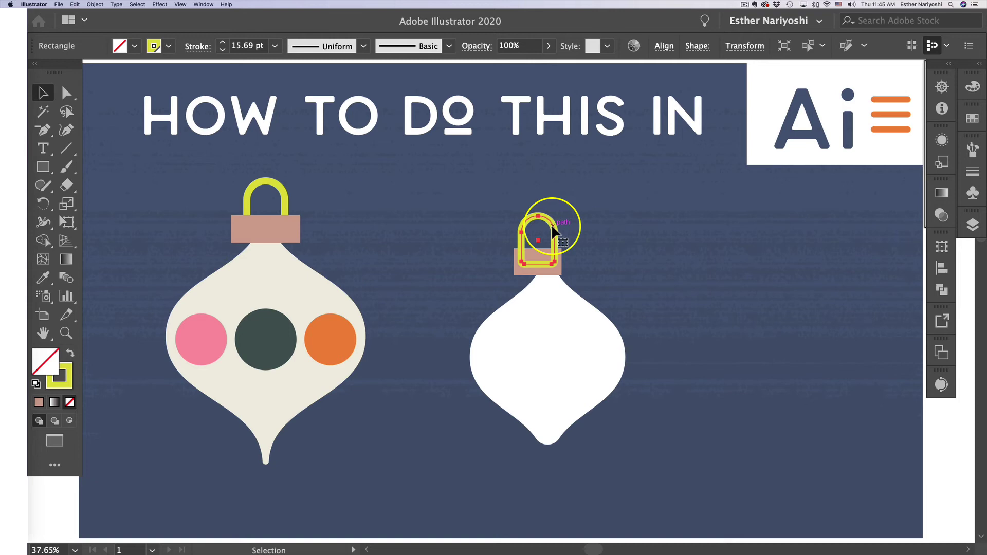
{"action": "key", "text": "a"}
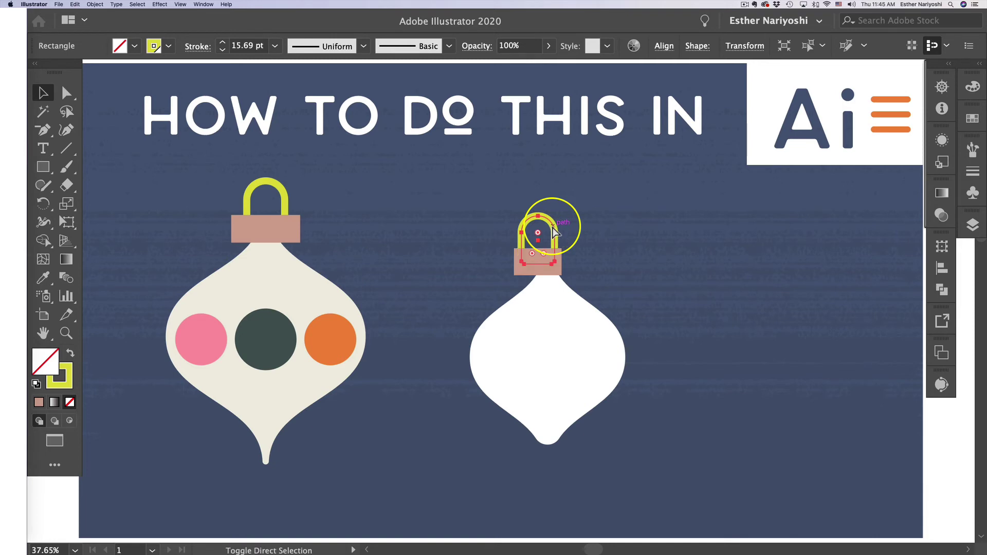
{"action": "left_click", "coordinate": [608, 243]}
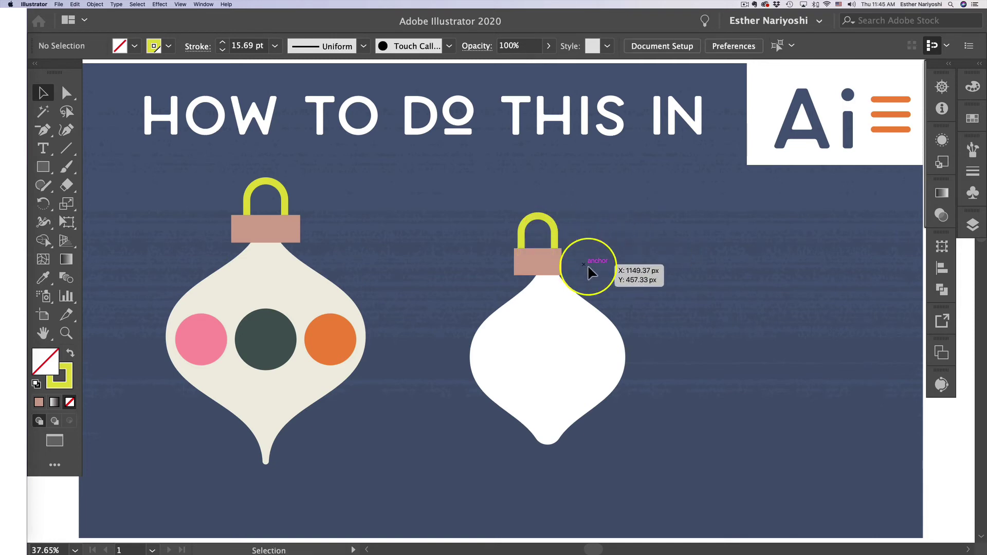
{"action": "left_click_drag", "start_coordinate": [507, 195], "coordinate": [588, 360]}
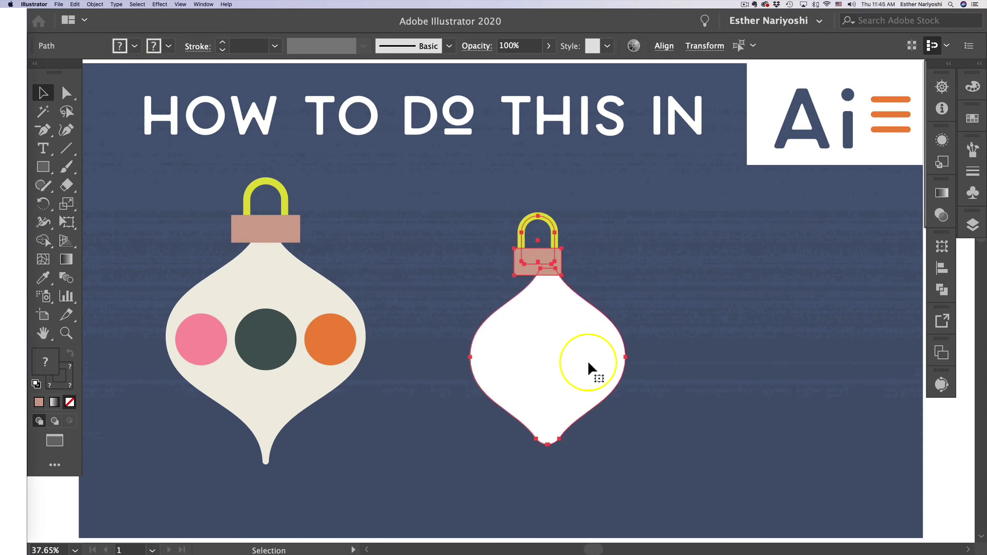
{"action": "left_click", "coordinate": [624, 309]}
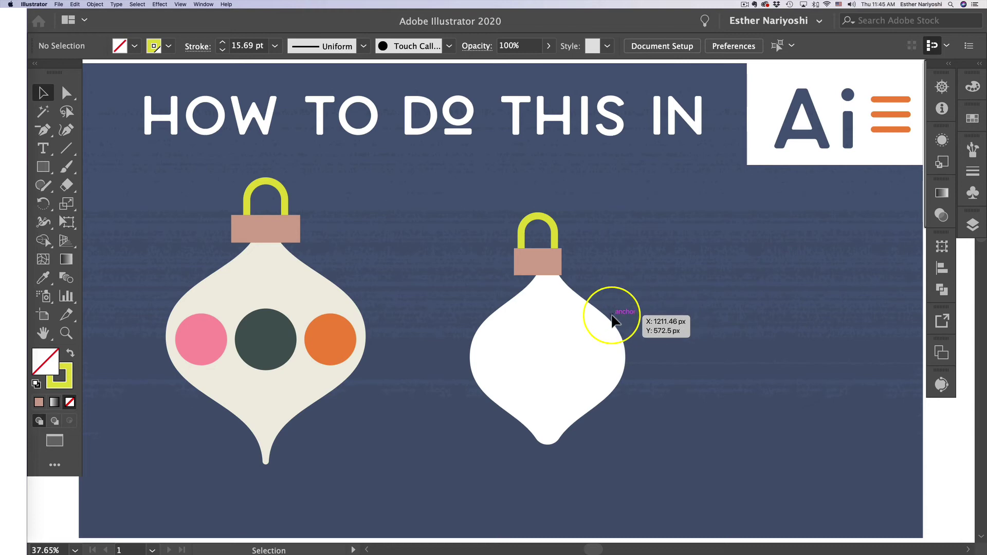
Draw a circle in the middle of the white body and give it the dark green fill
{"action": "key", "text": "l"}
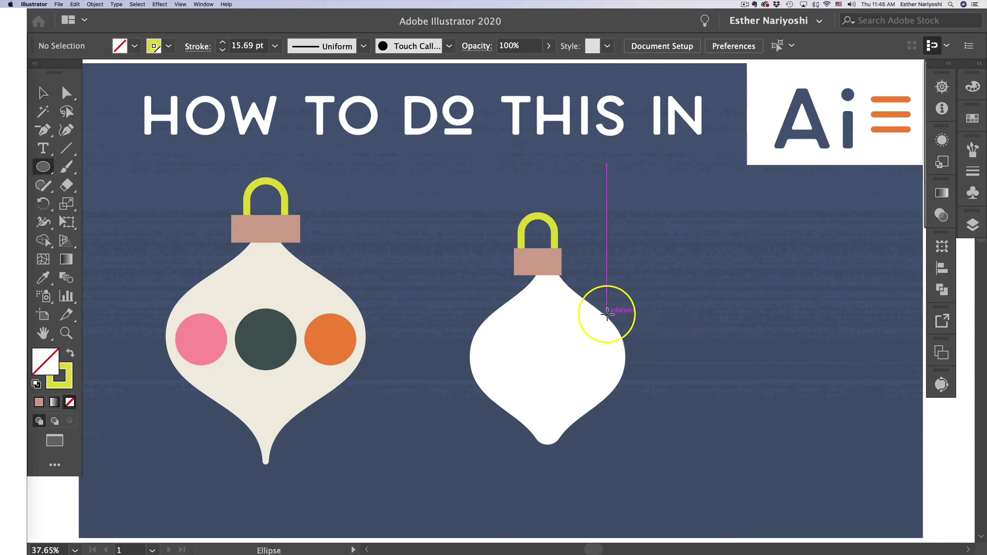
{"action": "left_click_drag", "start_coordinate": [530, 341], "coordinate": [569, 391]}
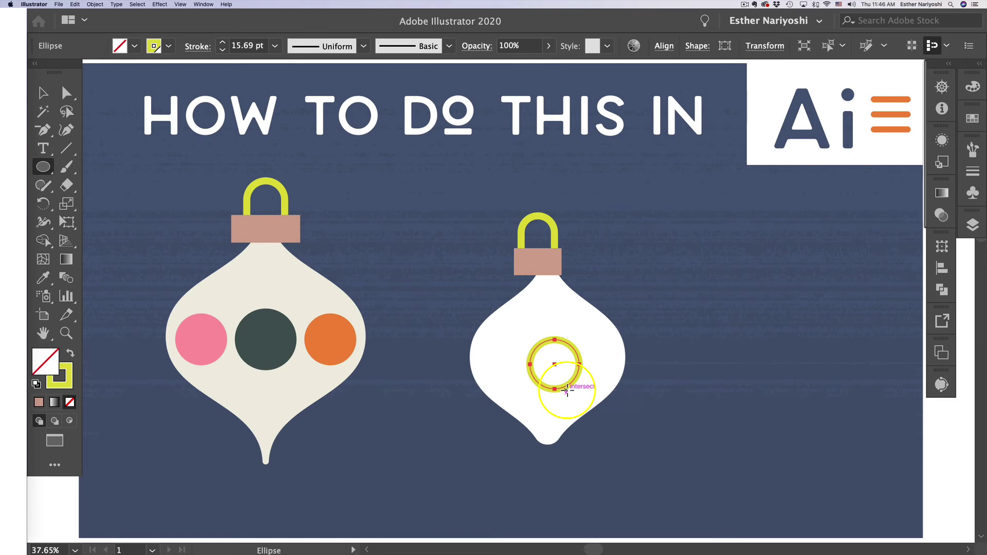
{"action": "key", "text": "i"}
{"action": "left_click", "coordinate": [267, 335]}
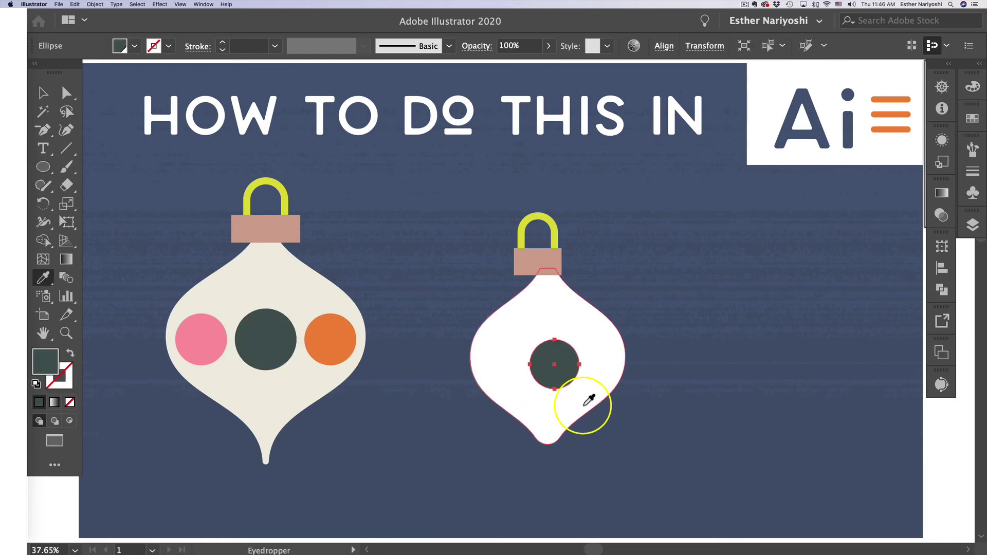
Duplicate the dark green circle twice to the left and move all three into the body
{"action": "key", "text": "v"}
{"action": "left_click_drag", "start_coordinate": [550, 380], "coordinate": [496, 375]}
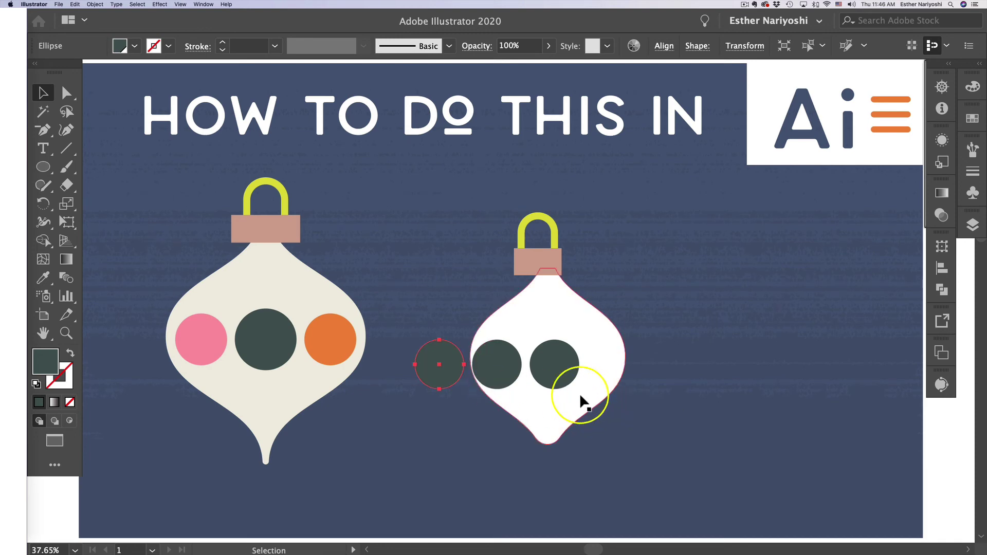
{"action": "left_click_drag", "start_coordinate": [564, 397], "coordinate": [454, 371]}
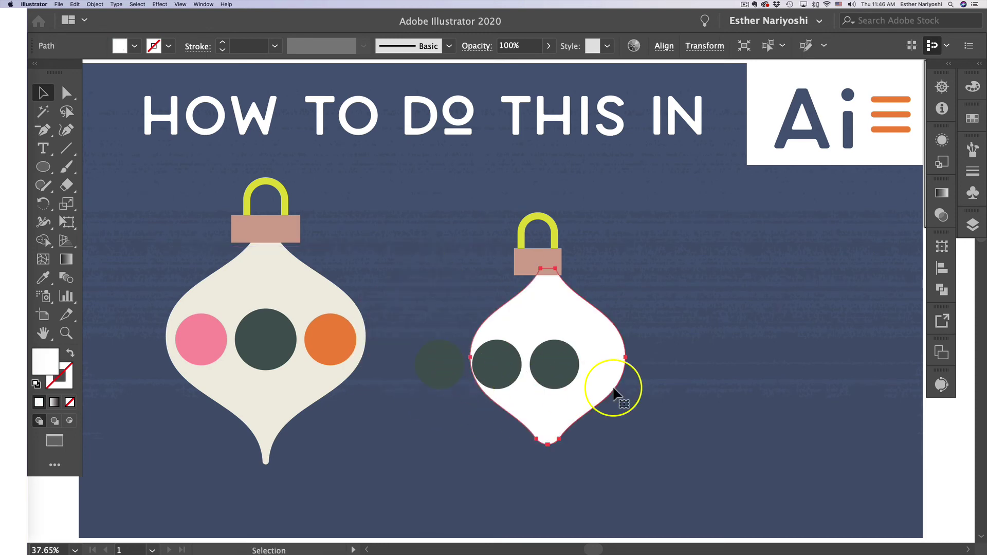
{"action": "left_click", "coordinate": [555, 364]}
{"action": "left_click", "coordinate": [439, 366], "text": "shift"}
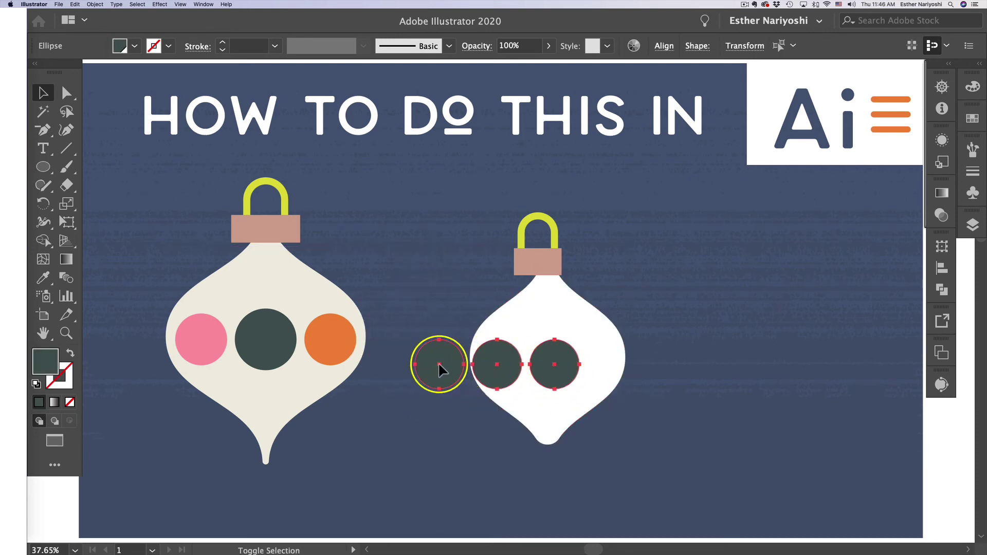
{"action": "left_click_drag", "start_coordinate": [438, 365], "coordinate": [490, 360]}
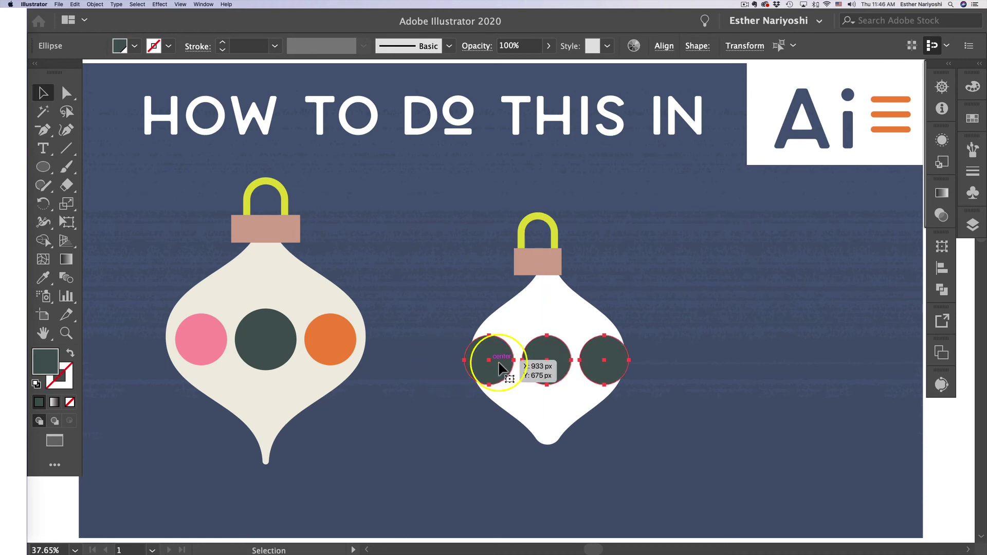
{"action": "left_click", "coordinate": [660, 381]}
Give the right circle the reference orange fill and the left circle the pink fill
{"action": "left_click", "coordinate": [607, 370]}
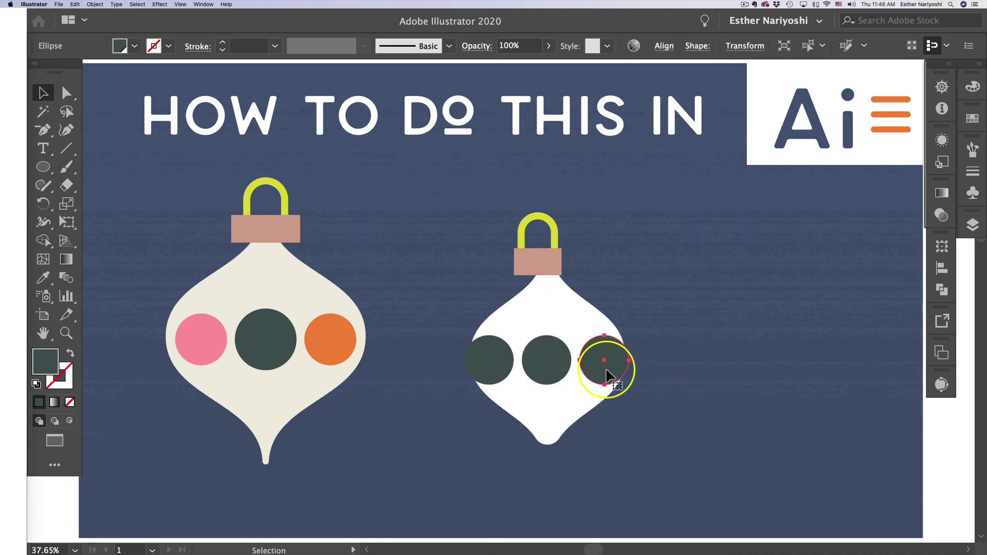
{"action": "key", "text": "i"}
{"action": "left_click", "coordinate": [331, 336]}
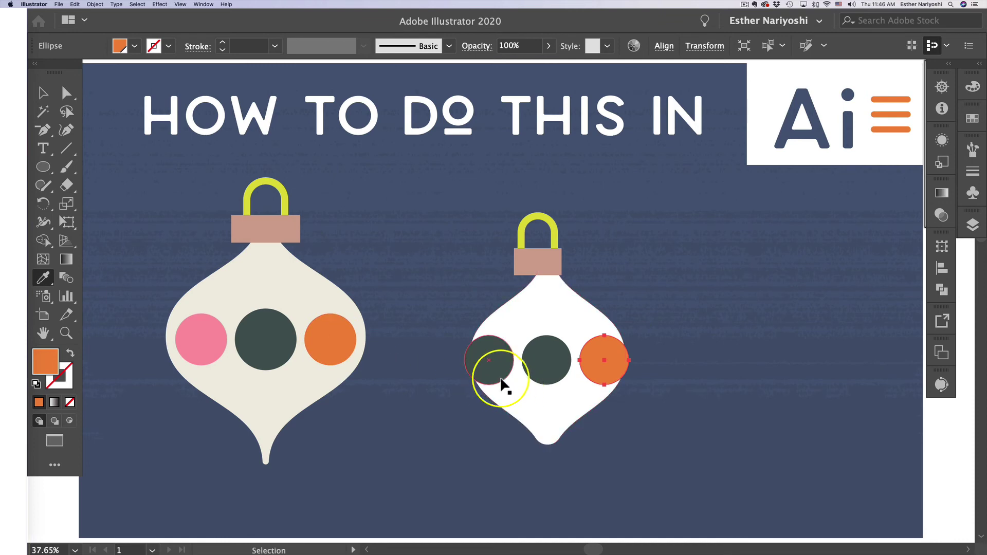
{"action": "left_click", "coordinate": [489, 362], "text": "super"}
{"action": "left_click", "coordinate": [211, 337]}
{"action": "key", "text": "v"}
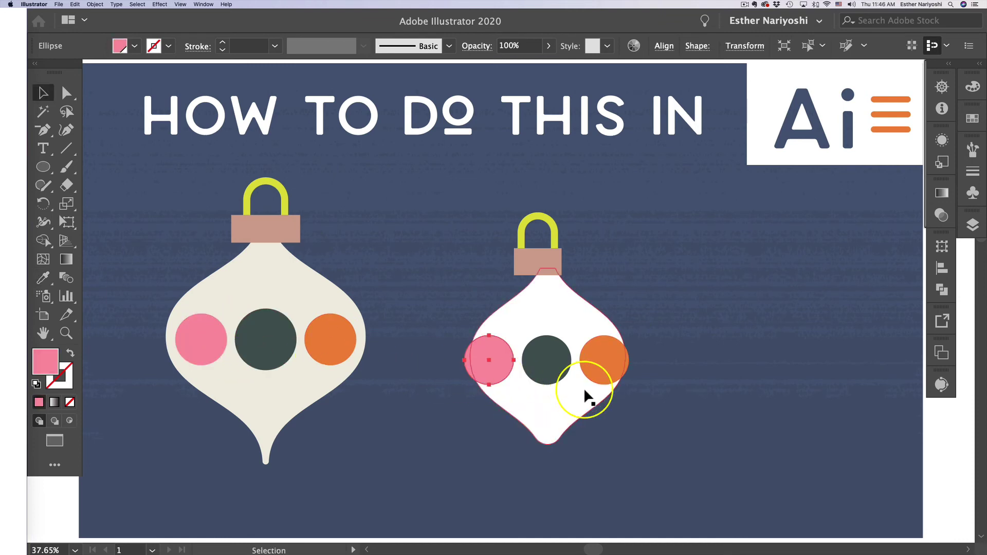
Select the orange, dark green and pink circles and narrow them with Free Transform
{"action": "left_click", "coordinate": [584, 388]}
{"action": "left_click", "coordinate": [606, 363]}
{"action": "left_click", "coordinate": [538, 362], "text": "shift"}
{"action": "left_click", "coordinate": [498, 360], "text": "shift"}
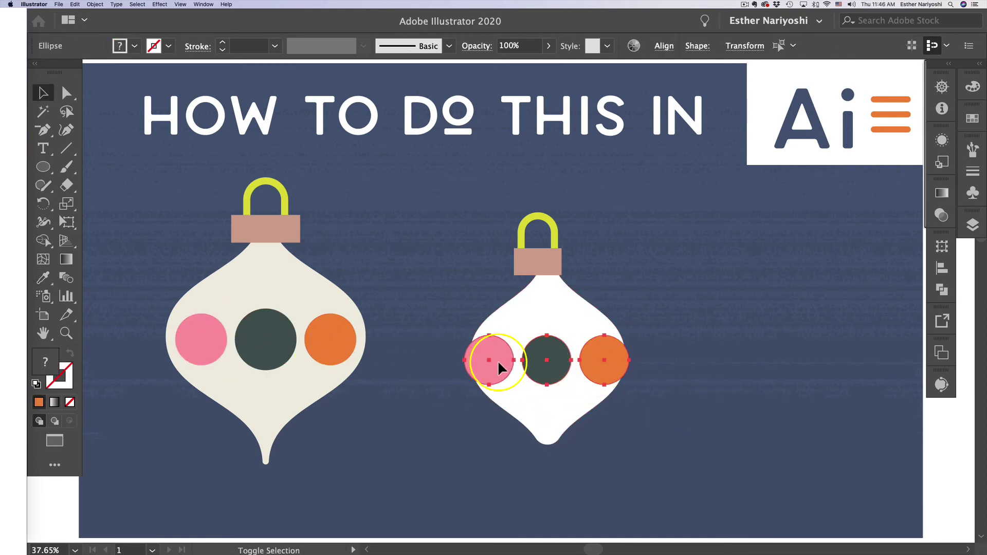
{"action": "key", "text": "e"}
{"action": "left_click_drag", "start_coordinate": [628, 336], "coordinate": [614, 341]}
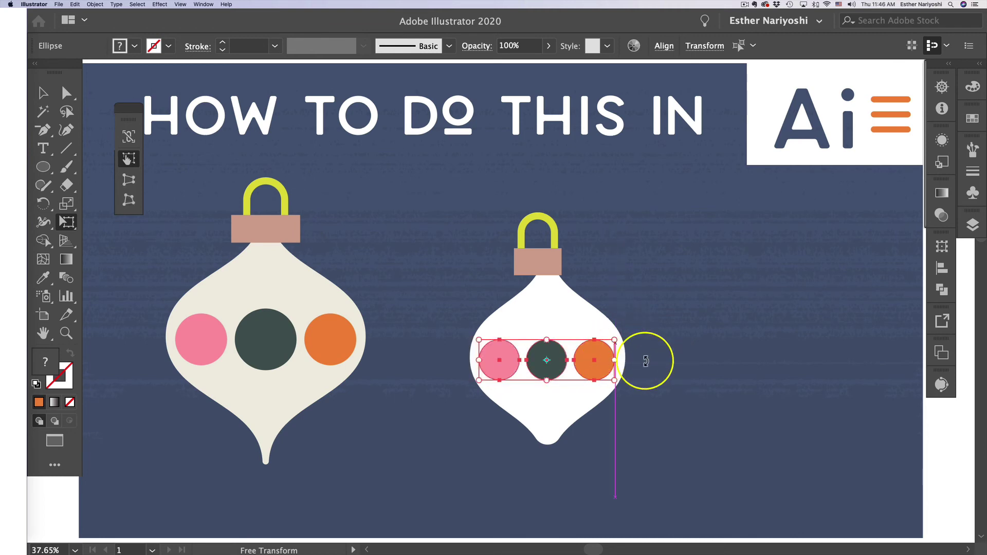
Select every part of the right ornament and apply Horizontal Align Center to it
{"action": "key", "text": "super"}
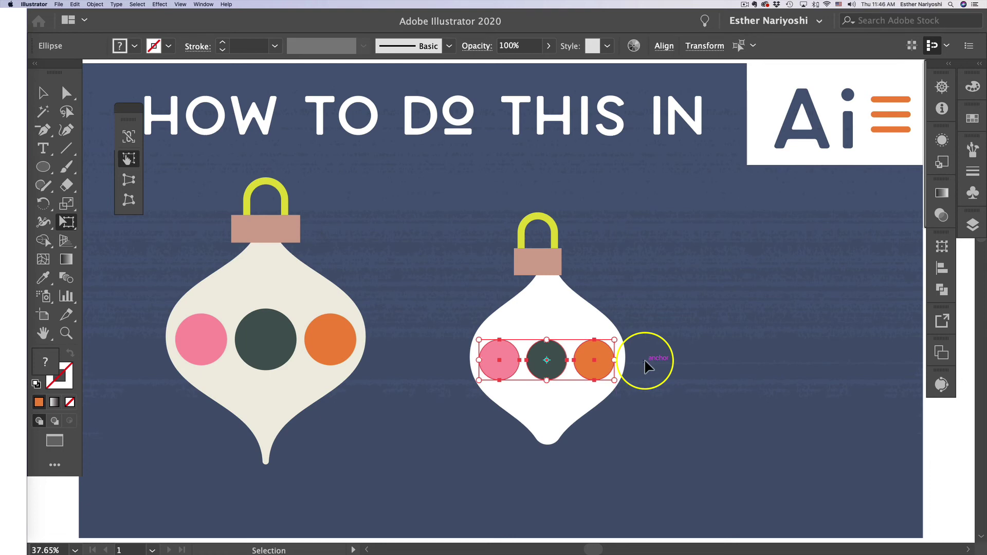
{"action": "key", "text": "v"}
{"action": "left_click_drag", "start_coordinate": [673, 433], "coordinate": [500, 204]}
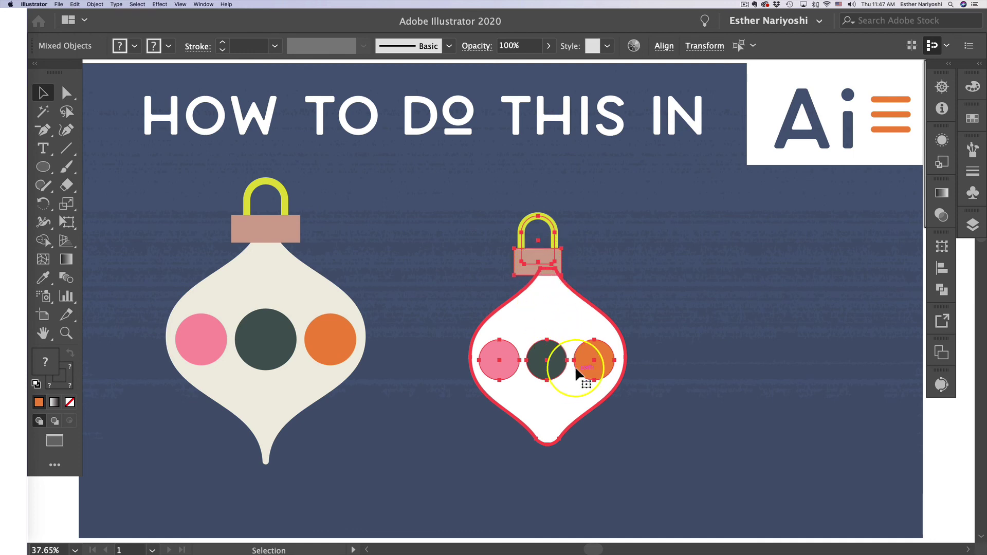
{"action": "left_click", "coordinate": [668, 49]}
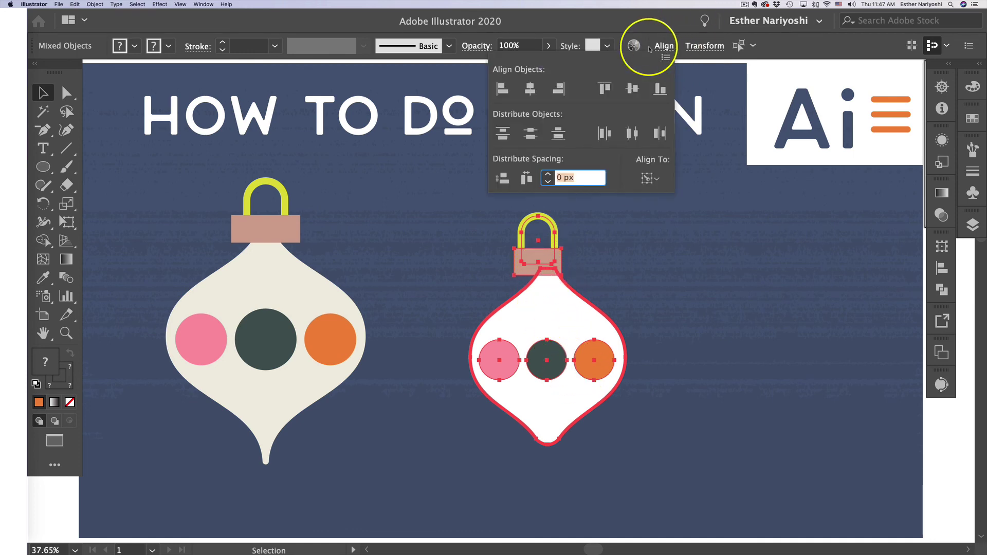
{"action": "left_click", "coordinate": [531, 89]}
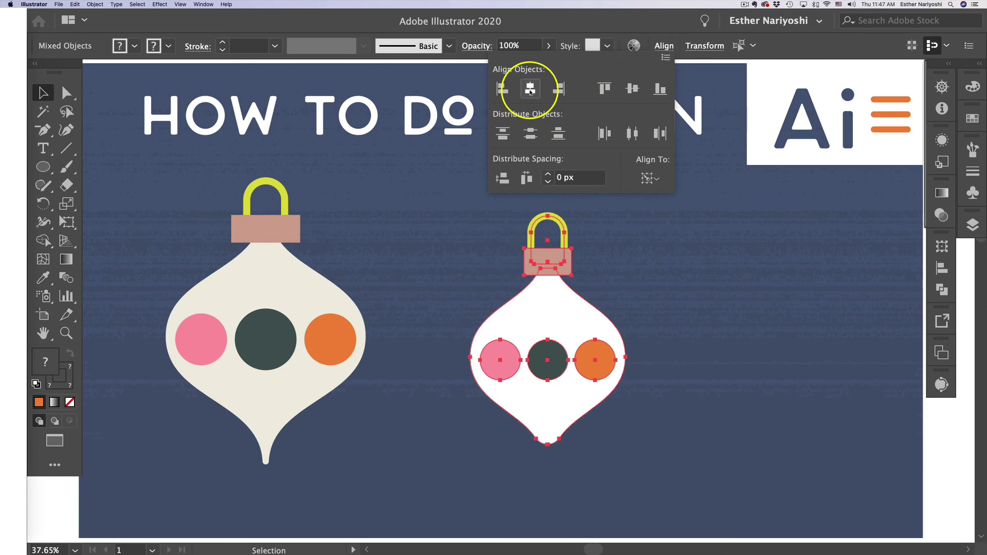
{"action": "left_click", "coordinate": [686, 280]}
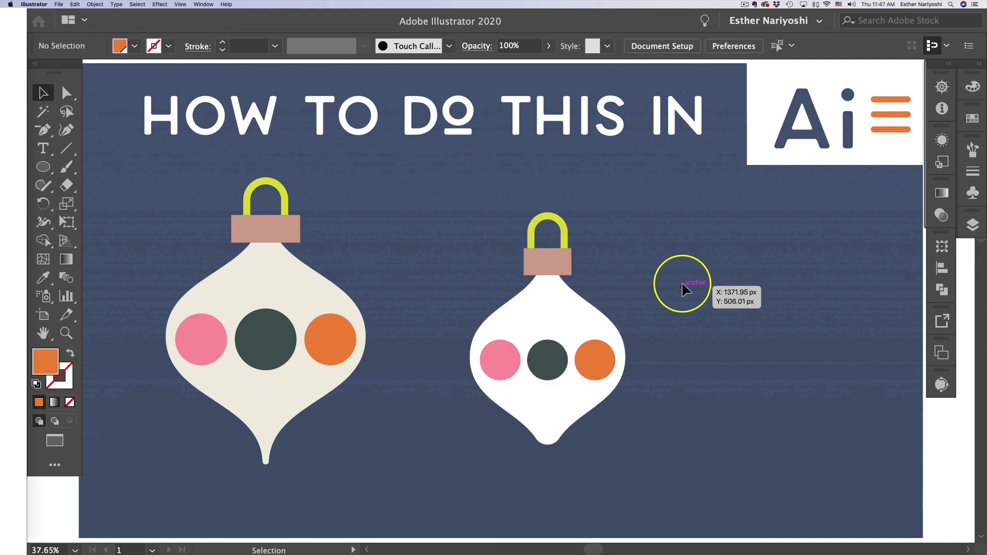
{"action": "left_click", "coordinate": [554, 260]}
{"action": "left_click", "coordinate": [550, 215]}
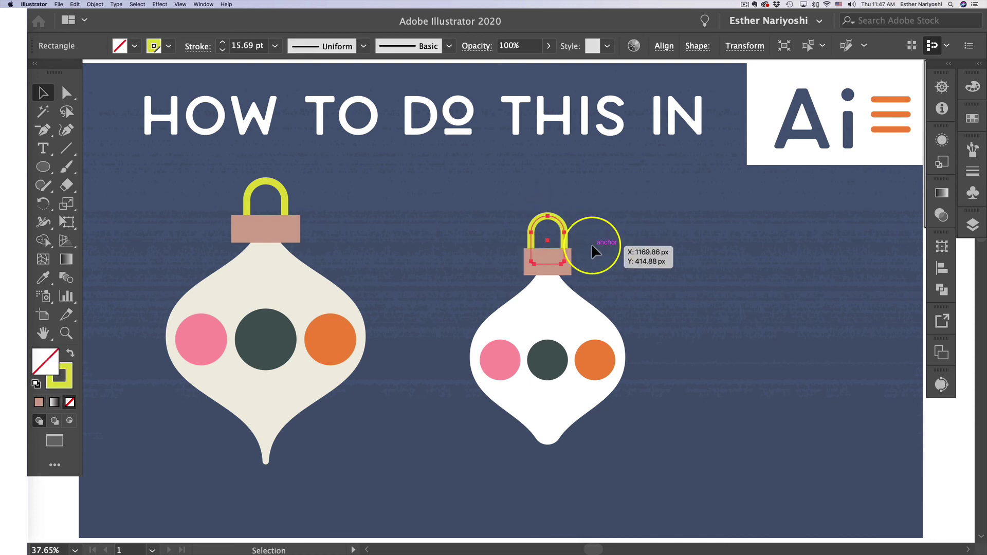